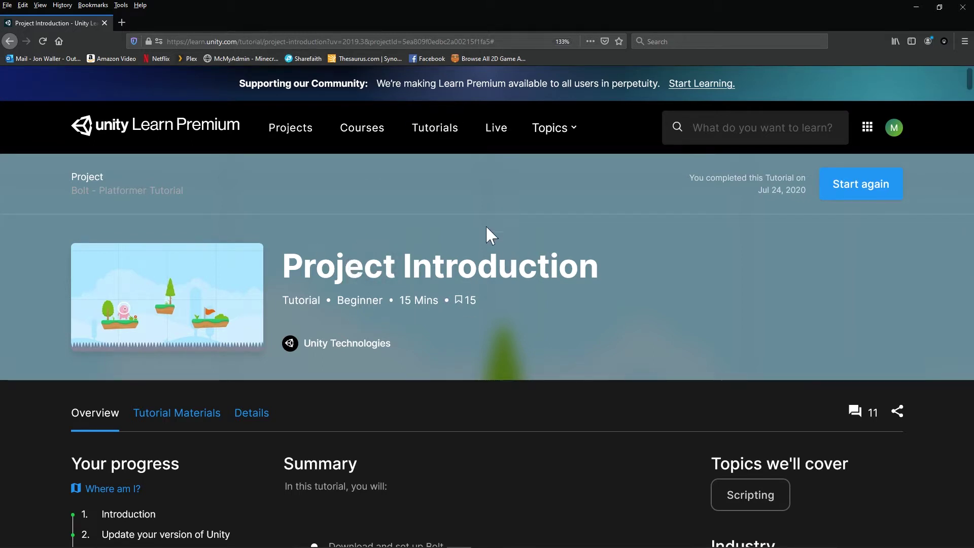
Read the Project Introduction tutorial to the end and continue to the Character Controller page
scroll(603, 320, "down", 3)
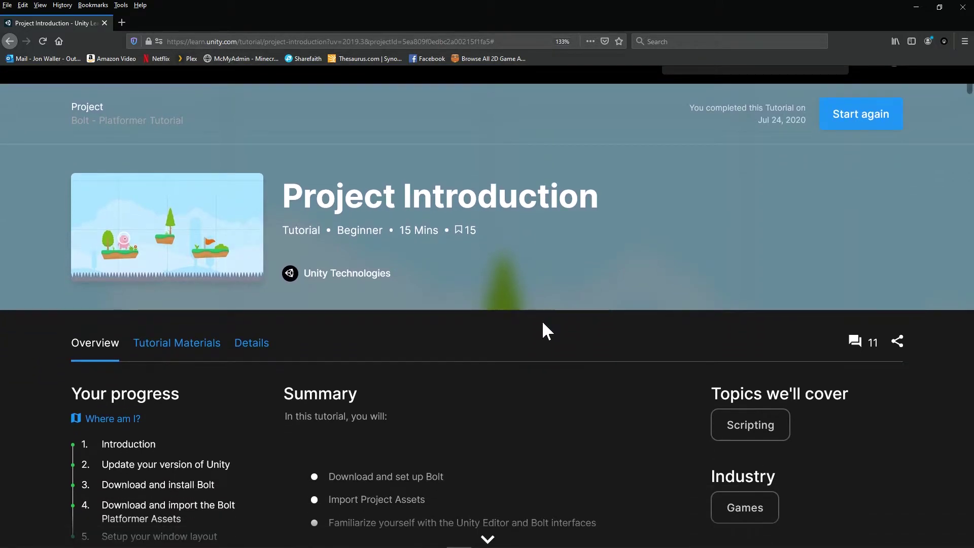
scroll(542, 322, "down", 10)
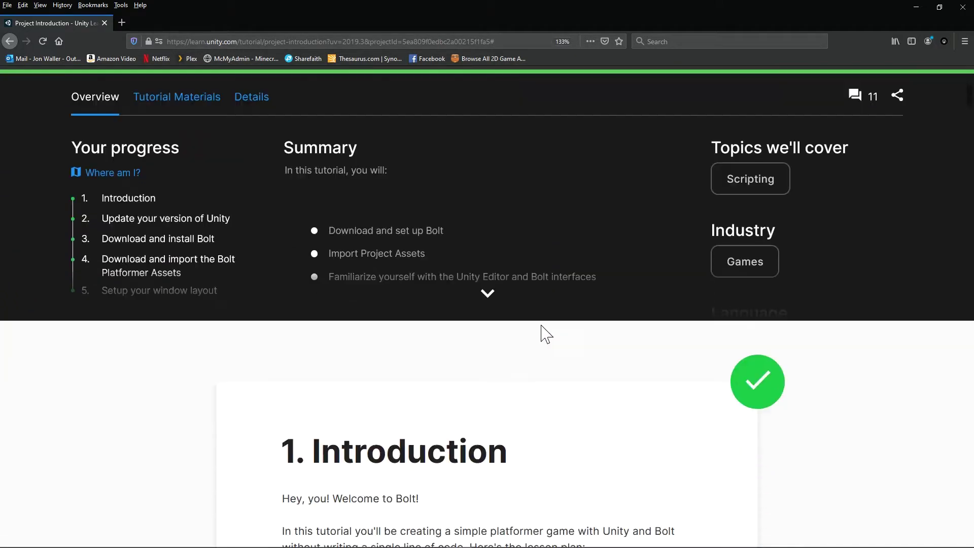
scroll(546, 332, "down", 20)
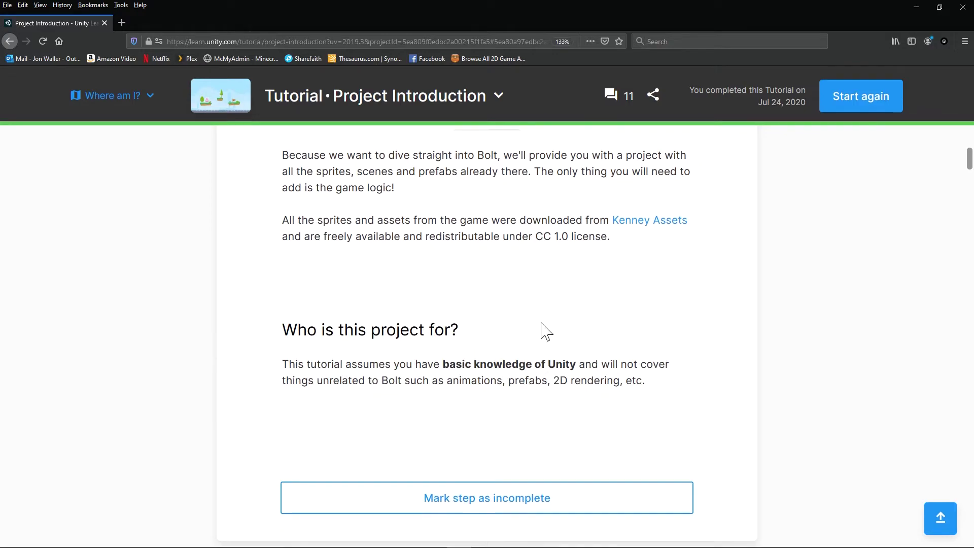
scroll(651, 338, "down", 20)
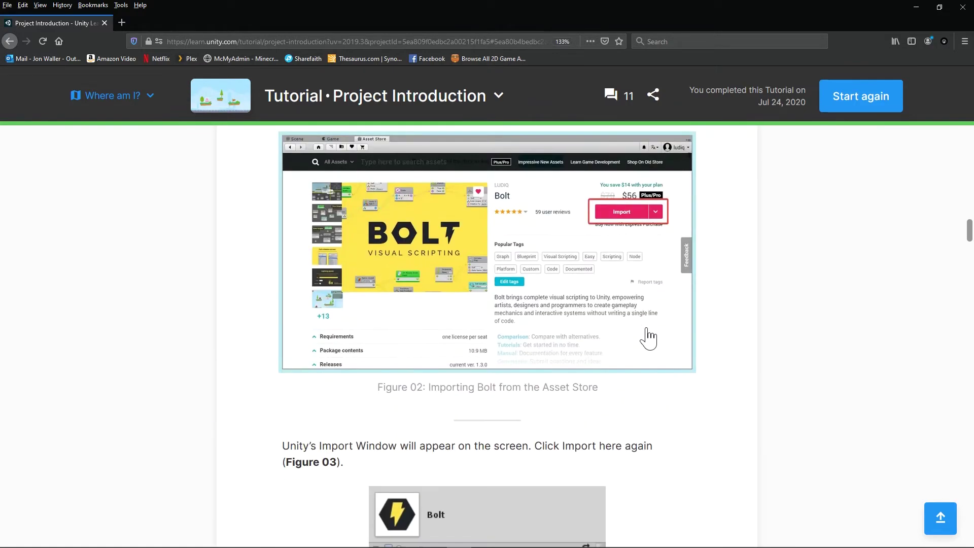
scroll(739, 350, "down", 15)
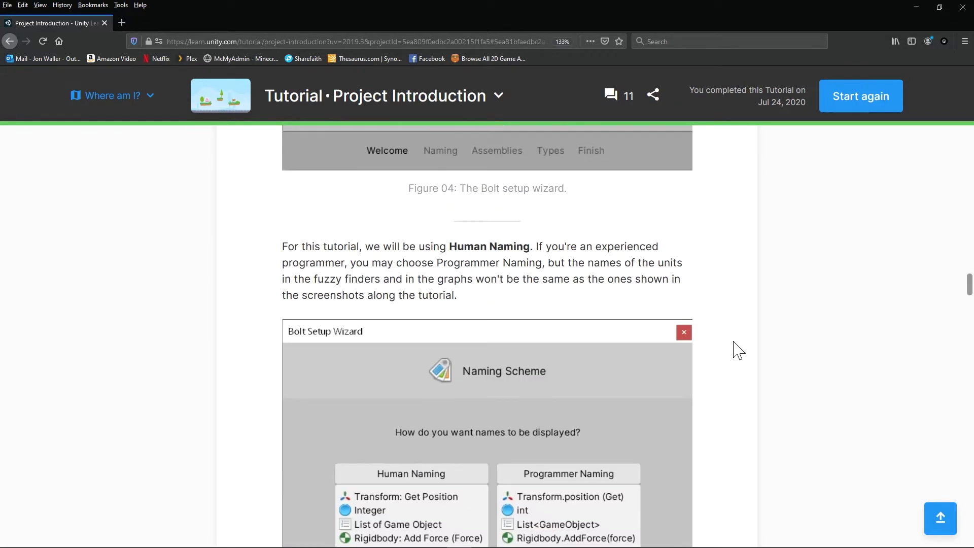
scroll(739, 350, "down", 15)
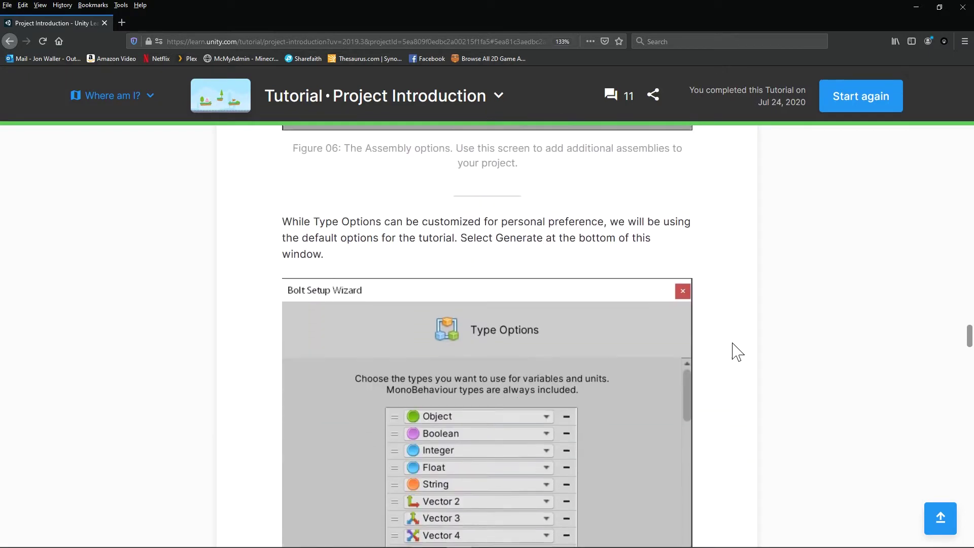
scroll(739, 350, "down", 15)
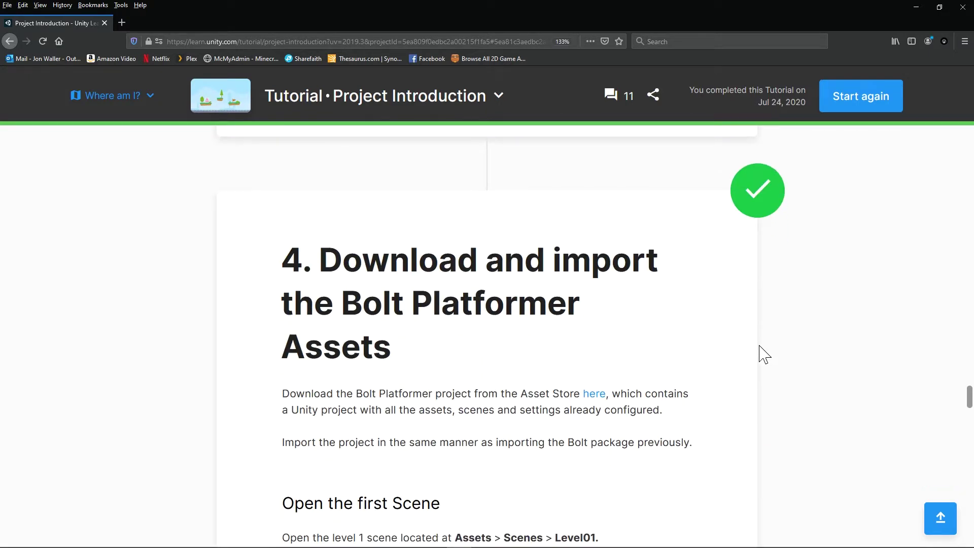
scroll(760, 357, "down", 2)
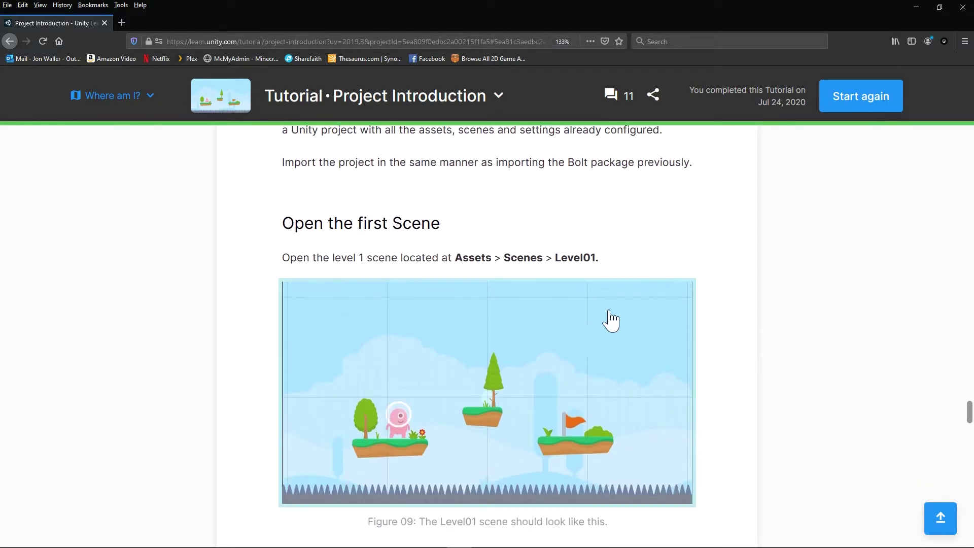
scroll(771, 317, "down", 15)
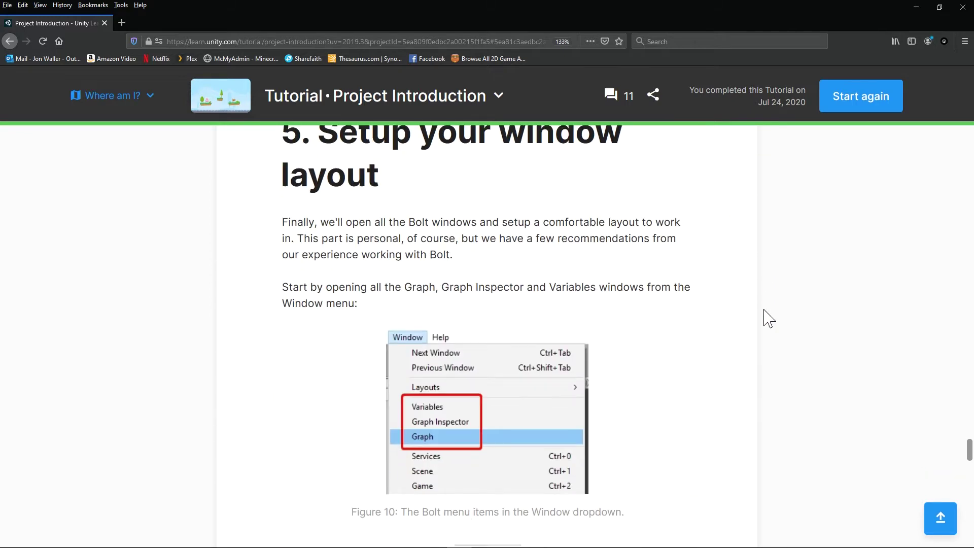
scroll(769, 336, "down", 15)
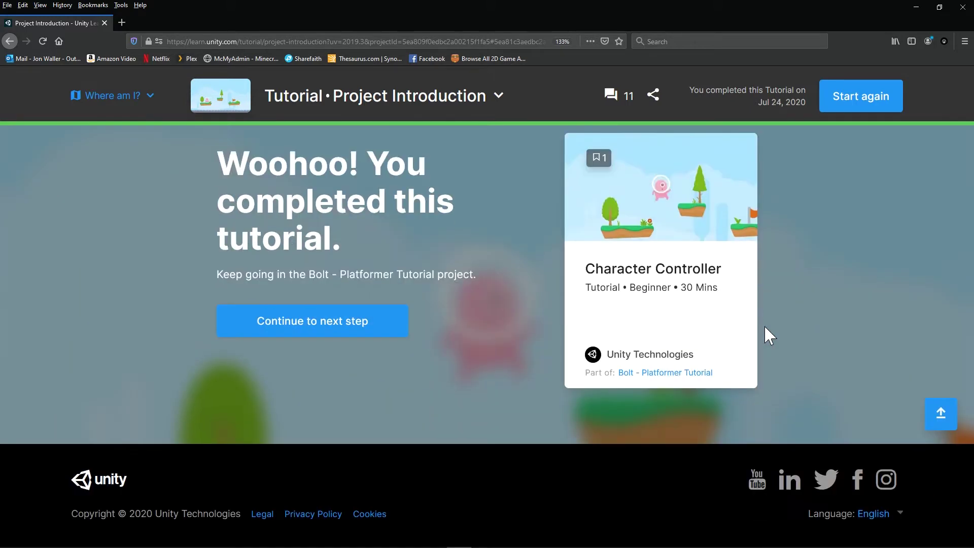
left_click(376, 337)
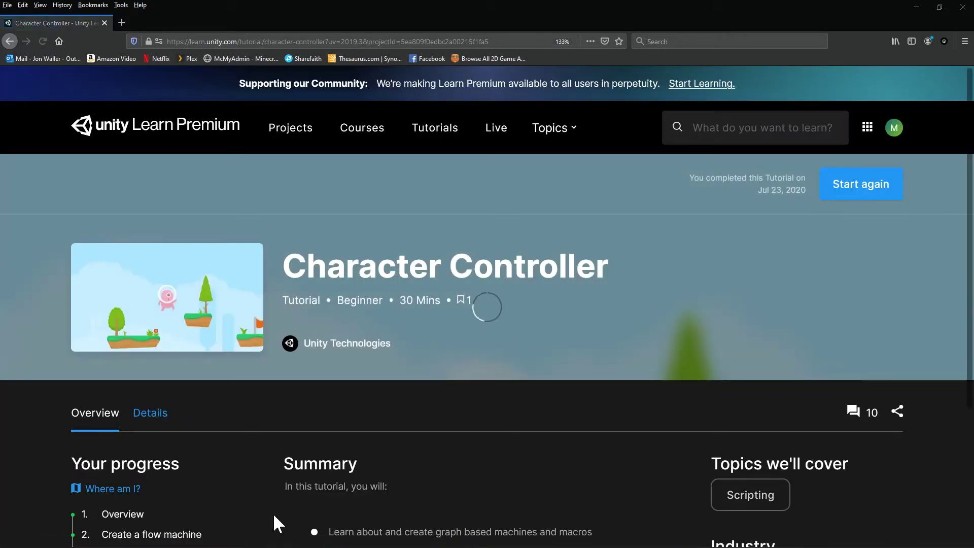
Switch to the Unity Editor and save the currently open Level4 scene
key("alt+Tab")
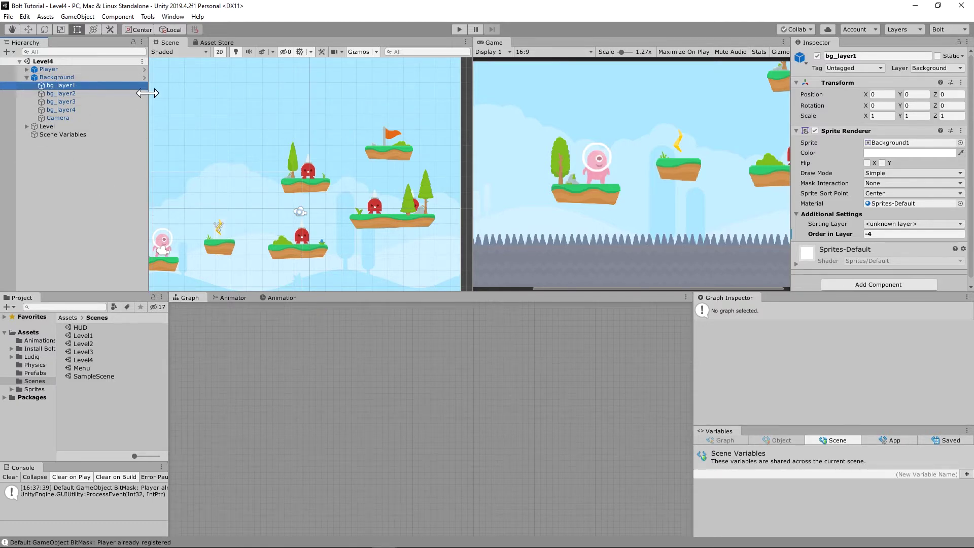
left_click(8, 16)
left_click(23, 54)
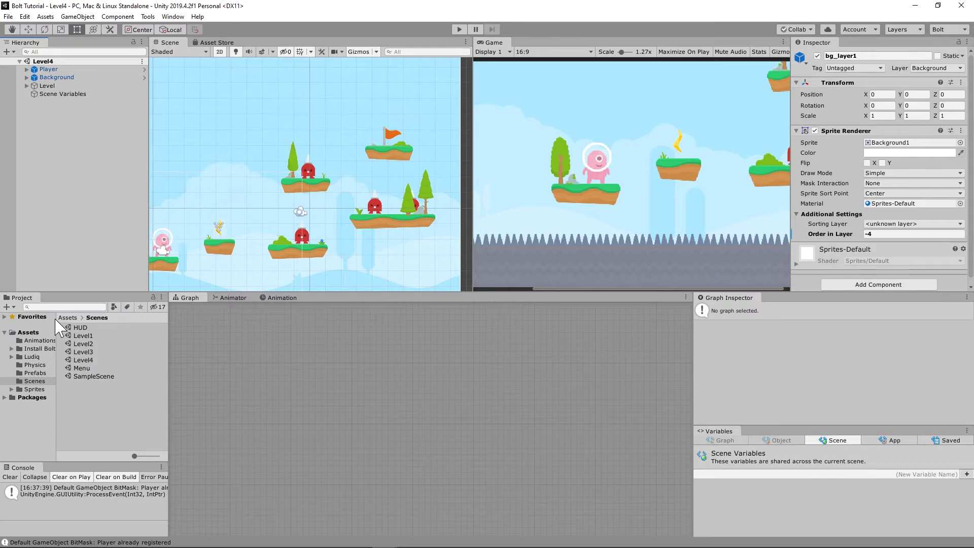
Open the Level1 scene from Assets/Scenes and briefly test it in Play mode
left_click_drag(56, 317, 89, 317)
left_click(35, 333)
left_click(112, 368)
double_click(111, 369)
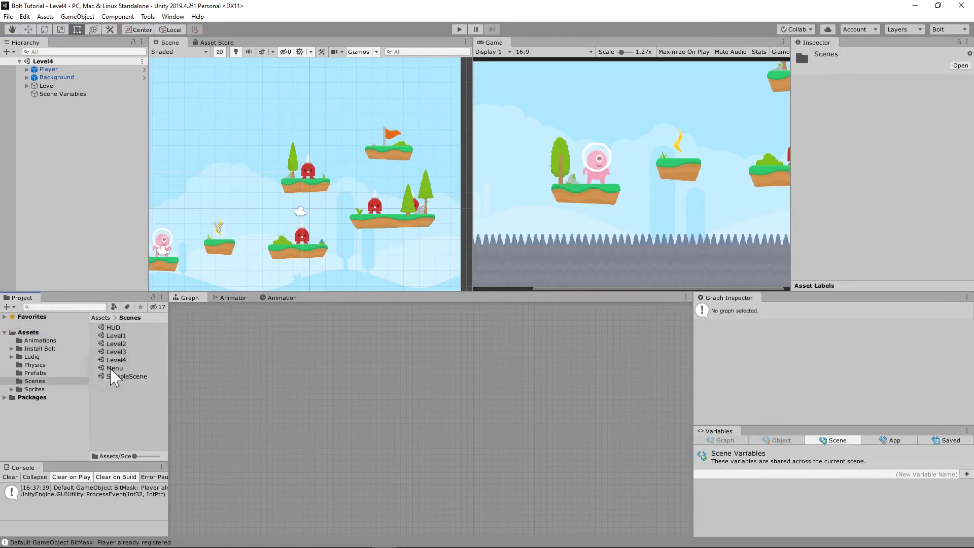
double_click(113, 336)
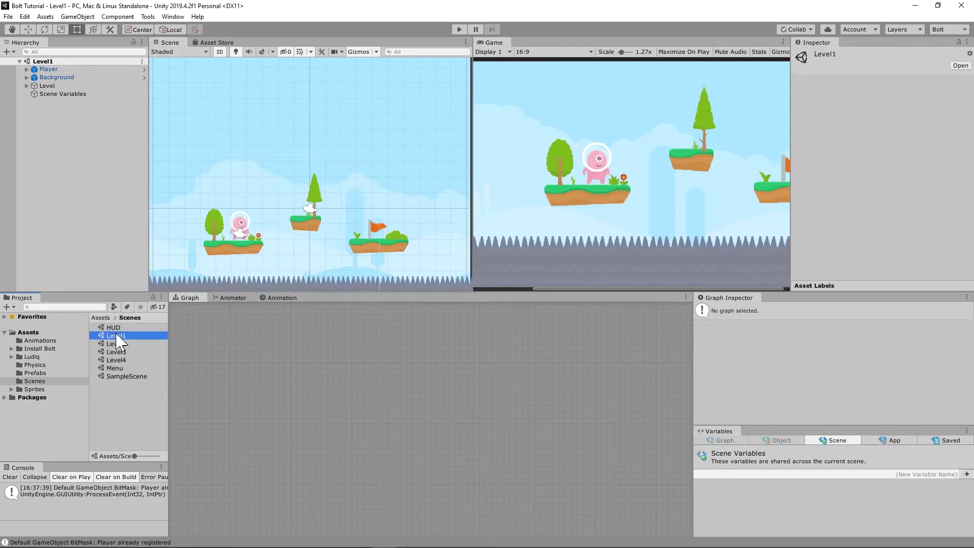
scroll(371, 192, "down", 1)
scroll(355, 216, "up", 1)
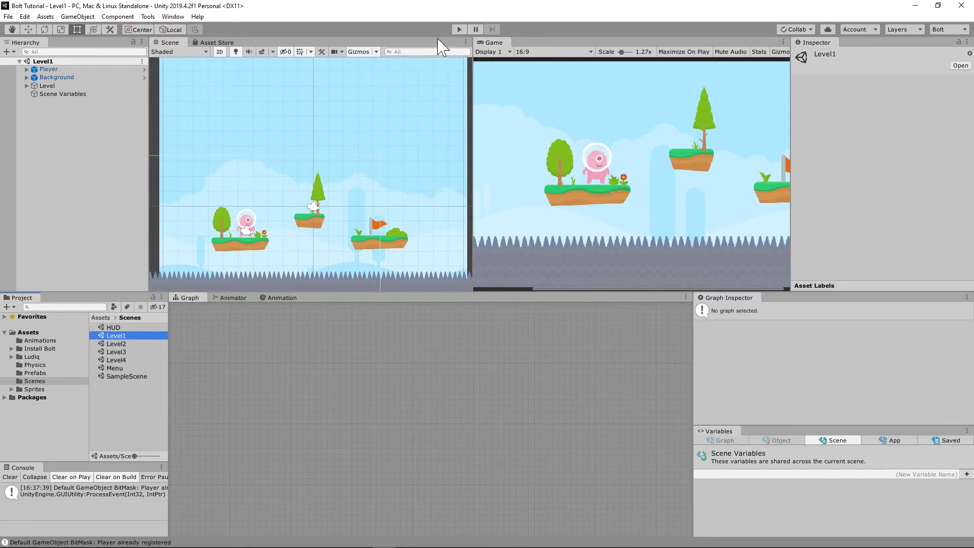
left_click(458, 29)
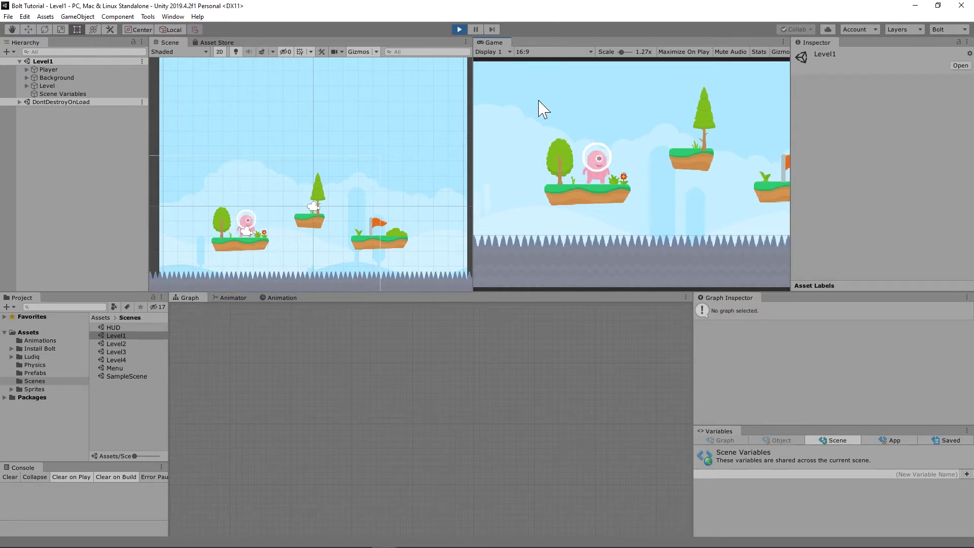
left_click(459, 29)
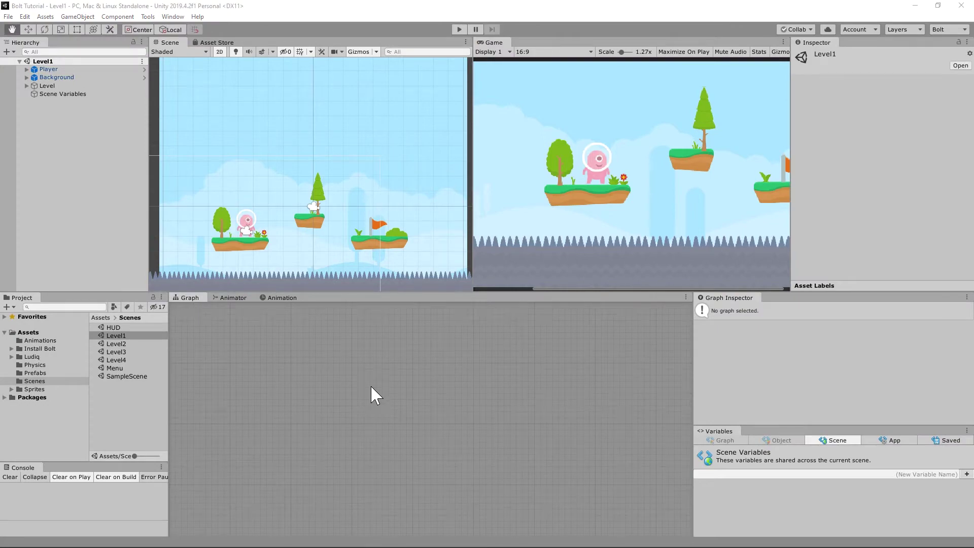
key("alt+Tab")
scroll(454, 406, "down", 2)
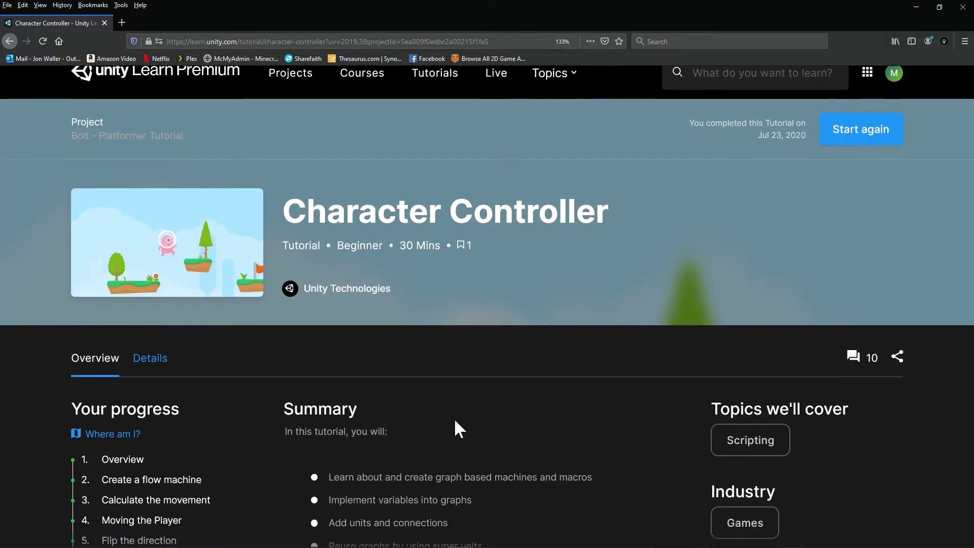
scroll(455, 418, "down", 7)
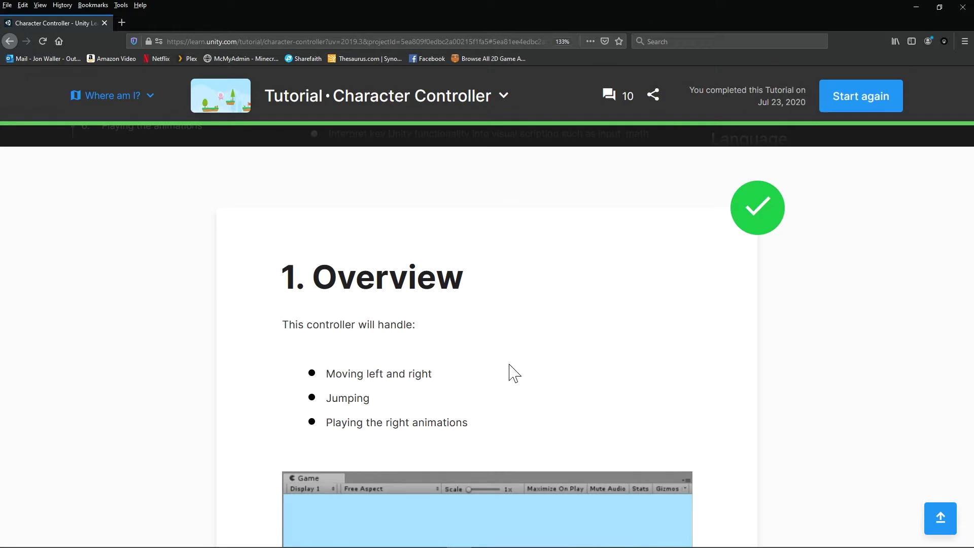
scroll(494, 372, "down", 2)
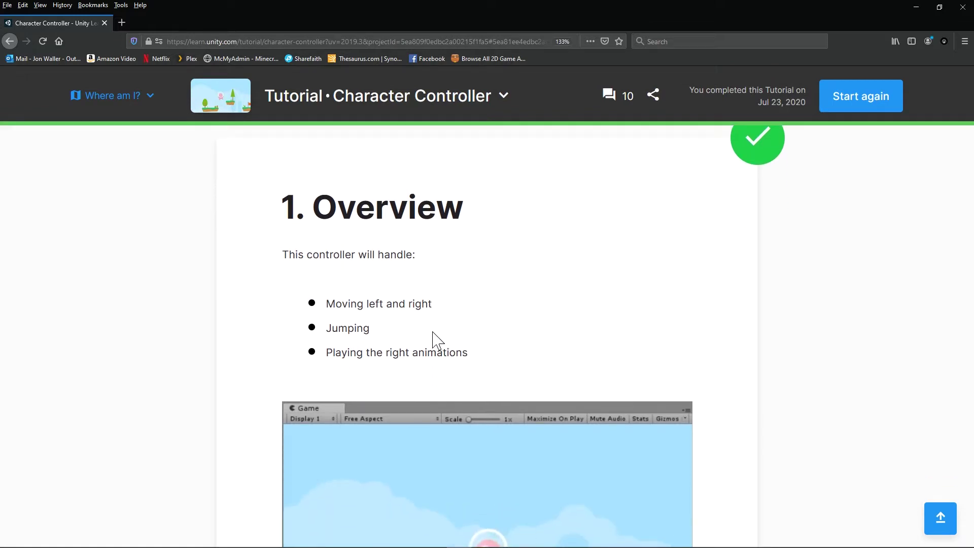
scroll(620, 337, "down", 8)
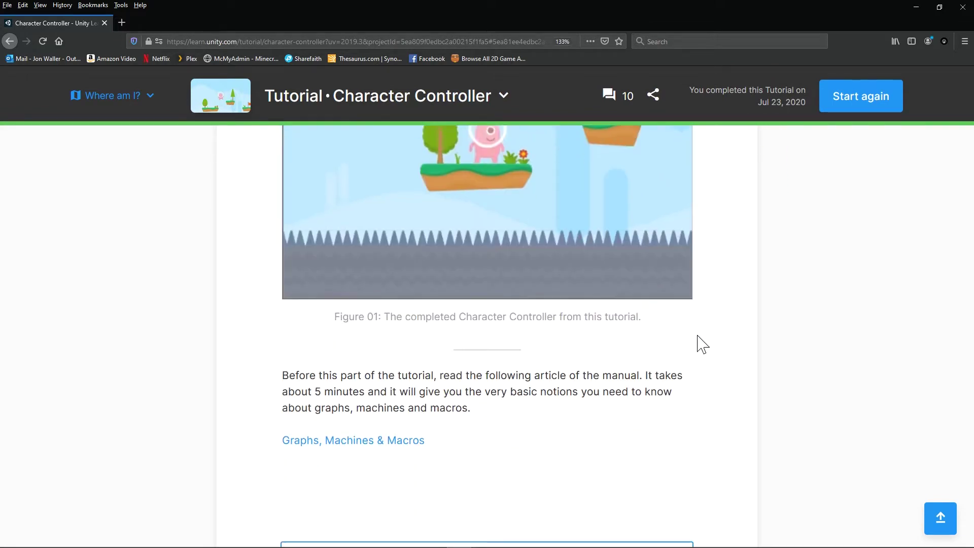
scroll(703, 348, "down", 10)
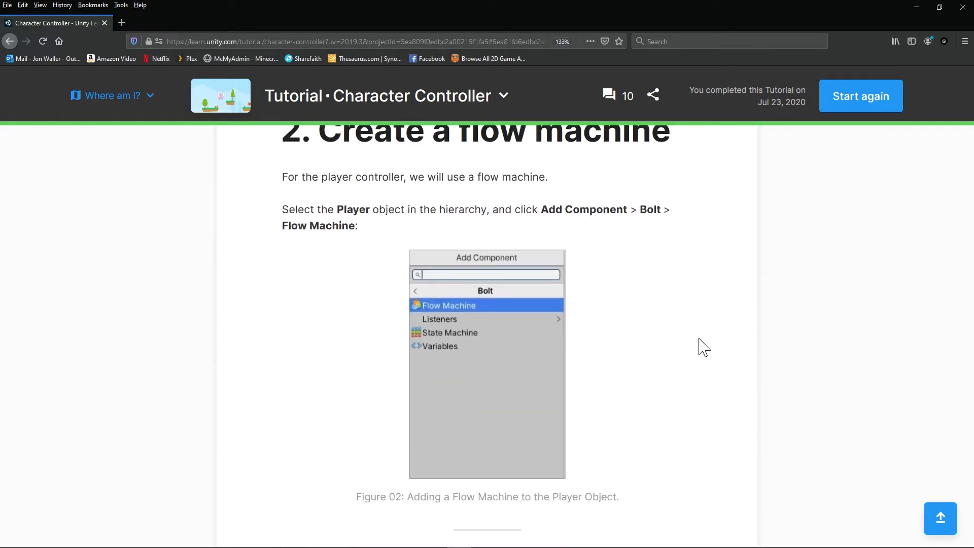
scroll(700, 348, "up", 3)
scroll(700, 348, "down", 3)
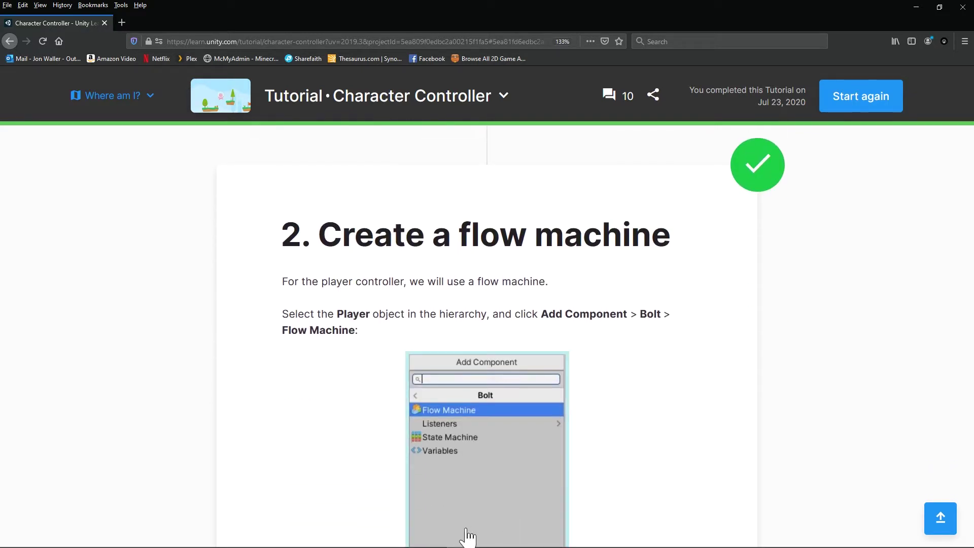
mouse_move(460, 543)
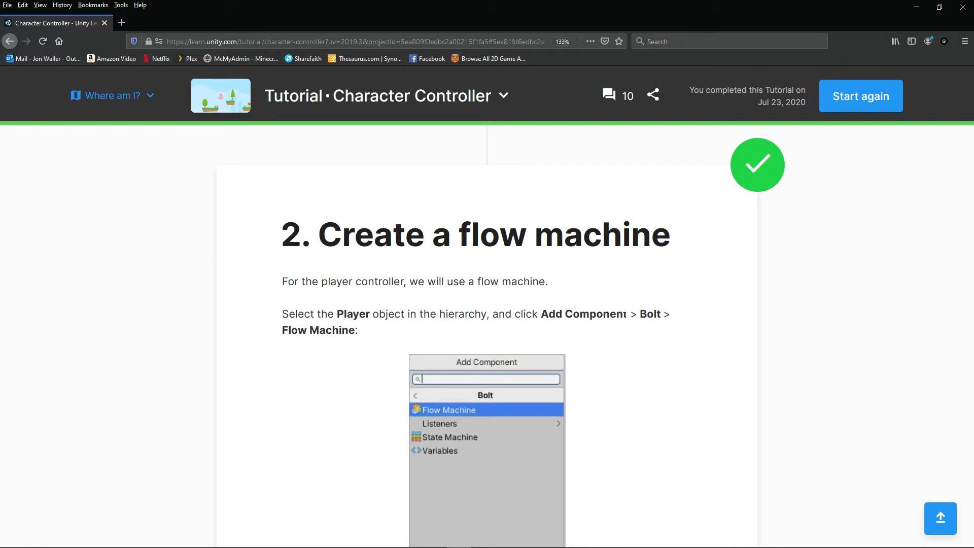
scroll(666, 356, "down", 2)
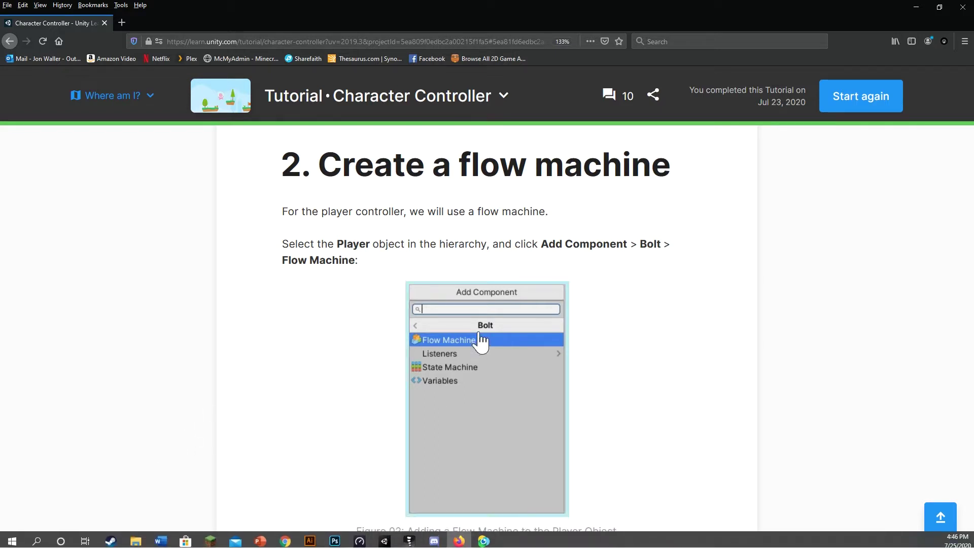
key("alt+Tab")
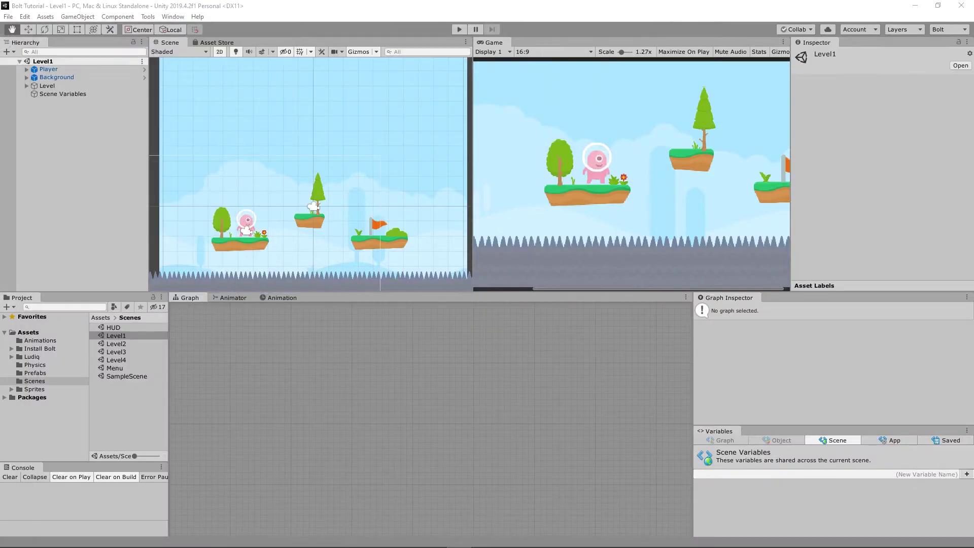
Add a Bolt Flow Machine component to the Player, found by searching 'Flo'
left_click(55, 69)
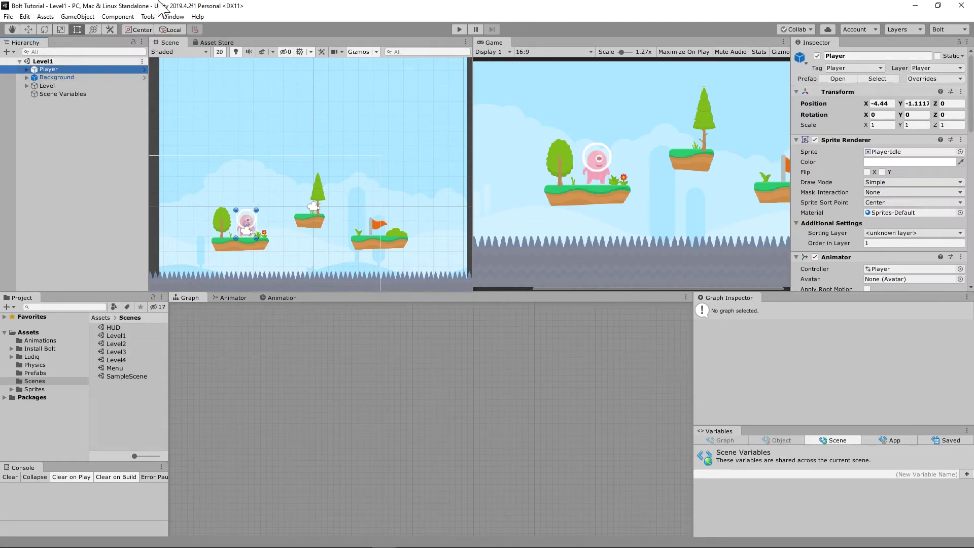
scroll(845, 129, "down", 3)
scroll(845, 133, "up", 3)
scroll(847, 132, "down", 3)
scroll(845, 130, "up", 3)
scroll(862, 167, "down", 10)
left_click(876, 280)
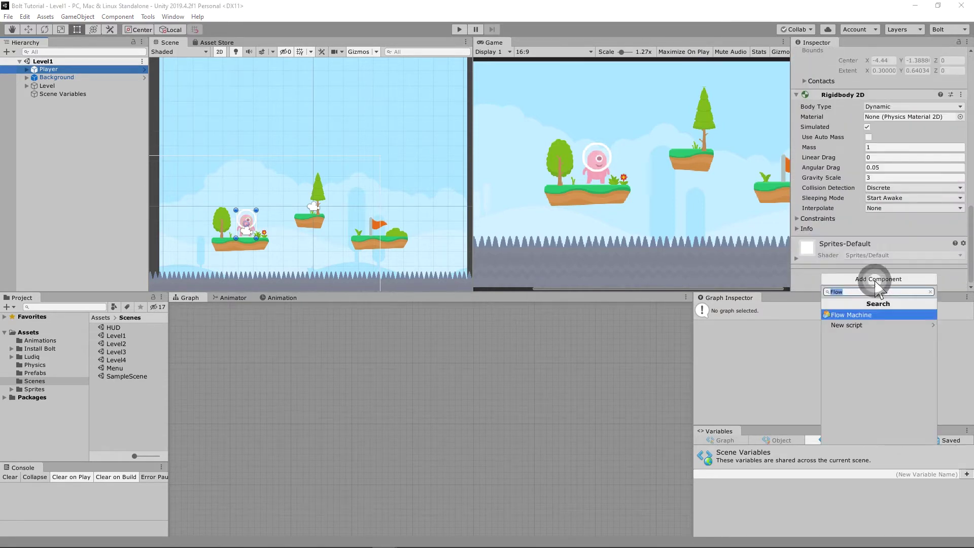
key("BackSpace")
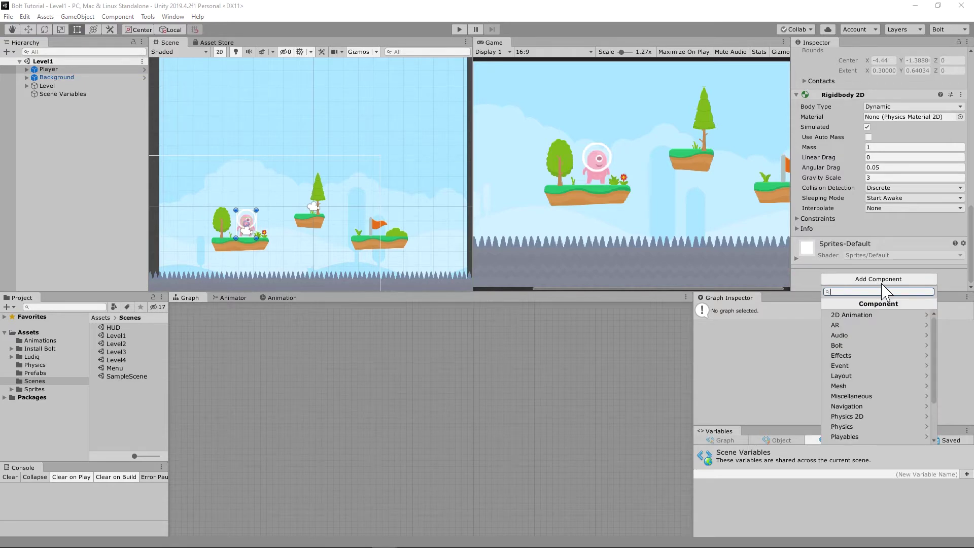
type("FlowMachin")
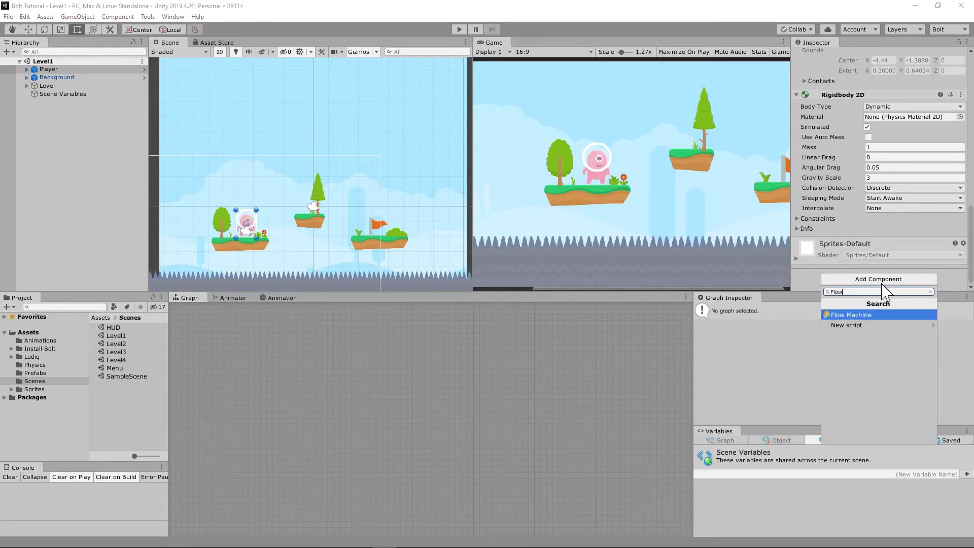
left_click(901, 314)
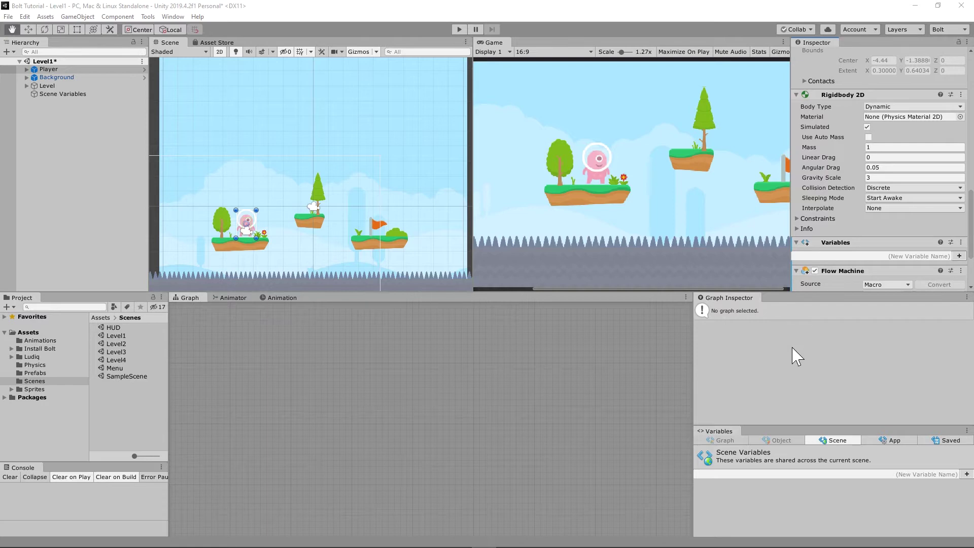
Keep the Flow Machine source on Macro, then maximize the tutorial browser window
scroll(901, 274, "down", 3)
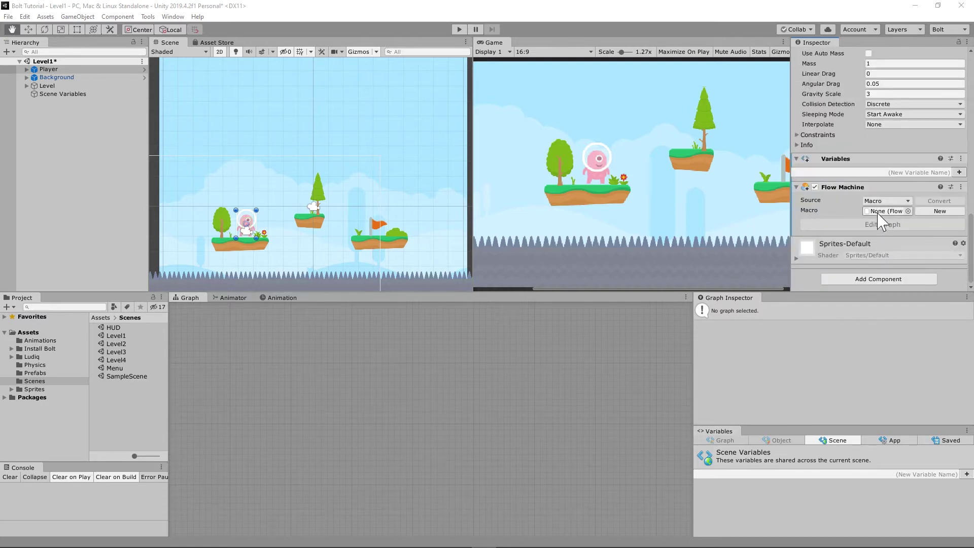
left_click(892, 201)
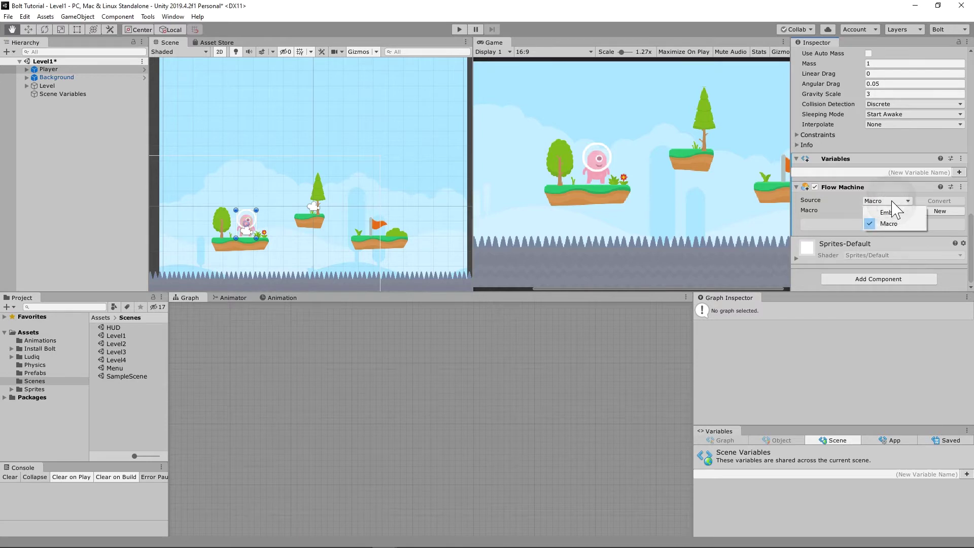
left_click(902, 201)
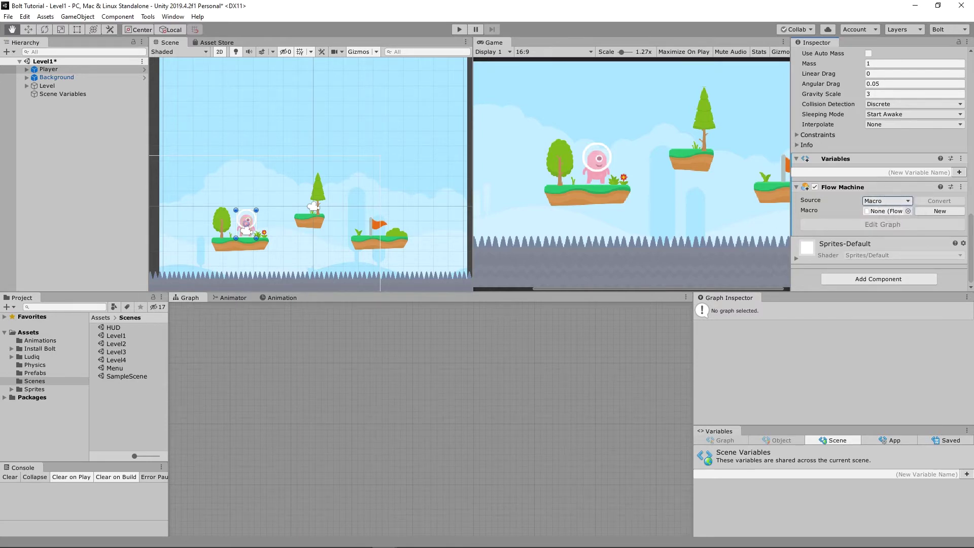
key("alt+Tab")
left_click_drag(92, 16, 414, 2)
Read the tutorial down to Figure 03 on creating a new macro, then return to Unity
scroll(326, 214, "down", 1)
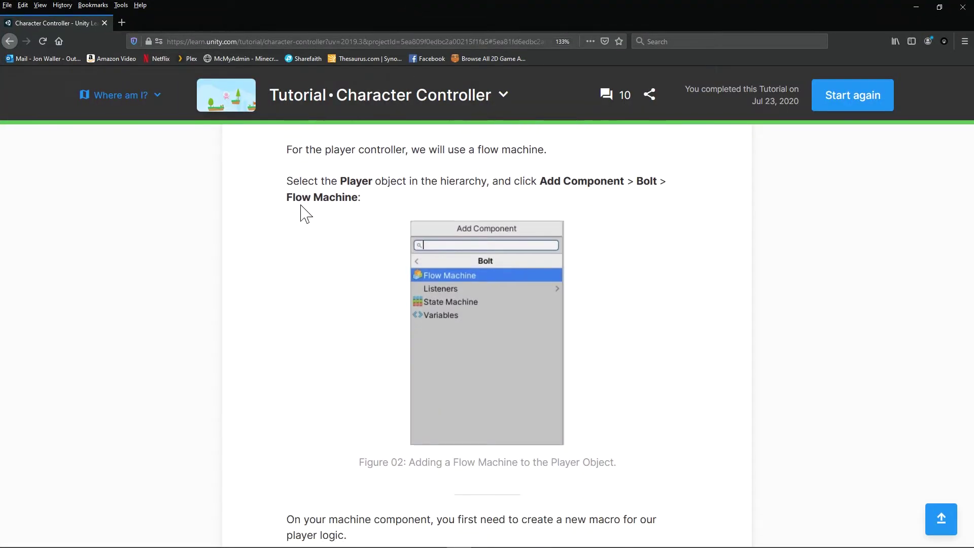
scroll(331, 341, "down", 5)
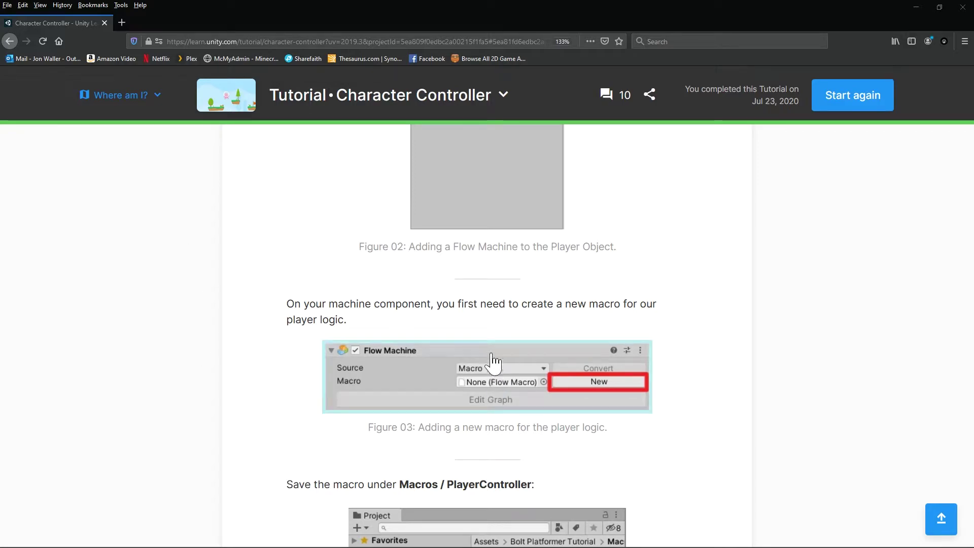
key("alt+Tab")
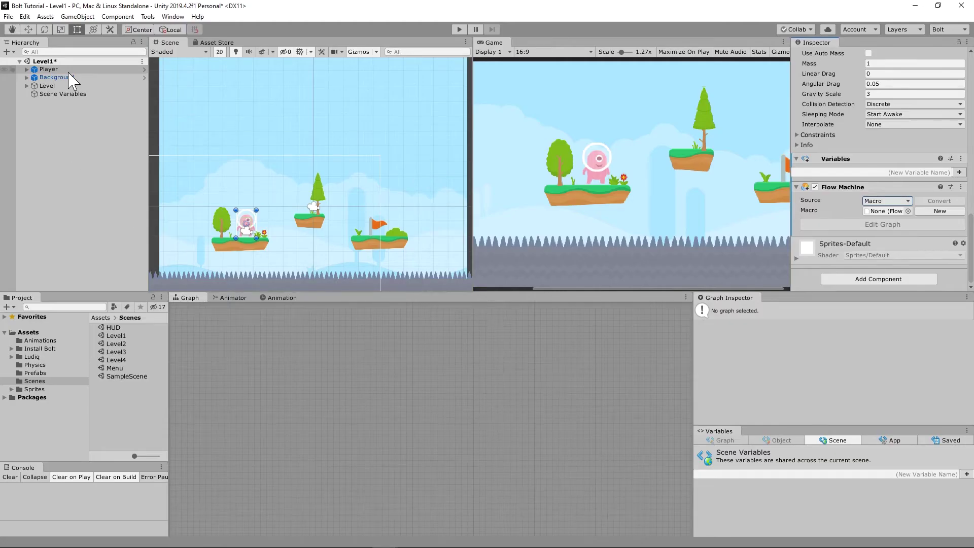
Create a folder named Macros inside Assets and open it
left_click(20, 335)
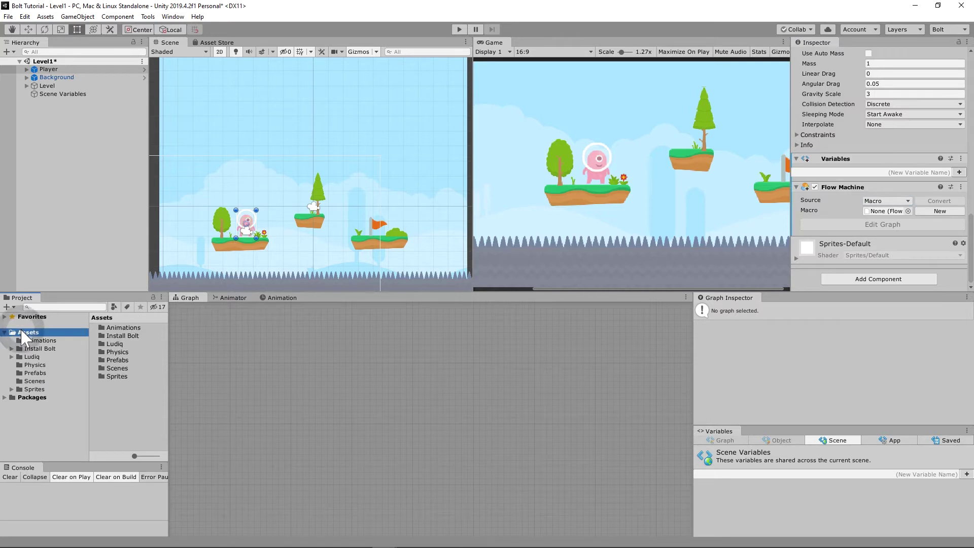
right_click(118, 394)
left_click(131, 414)
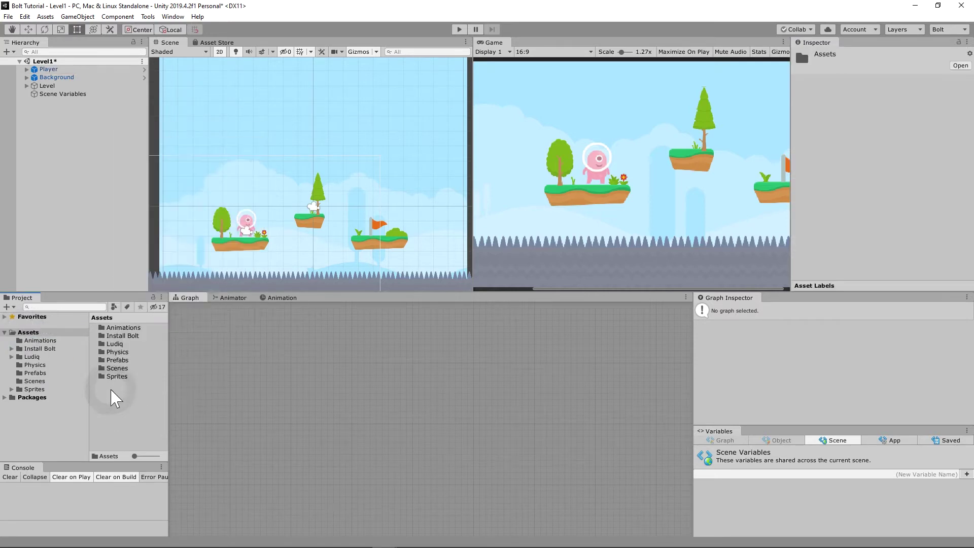
right_click(114, 399)
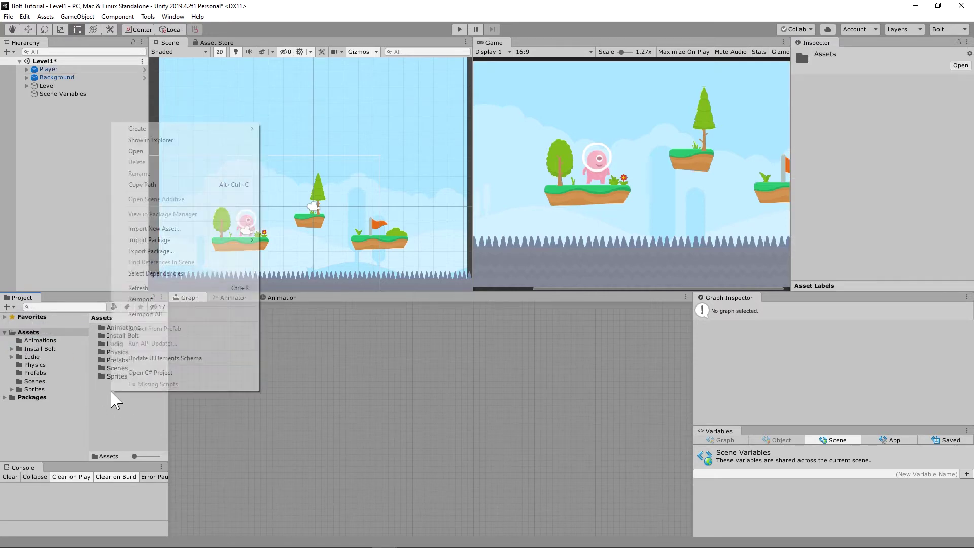
mouse_move(198, 130)
left_click(268, 122)
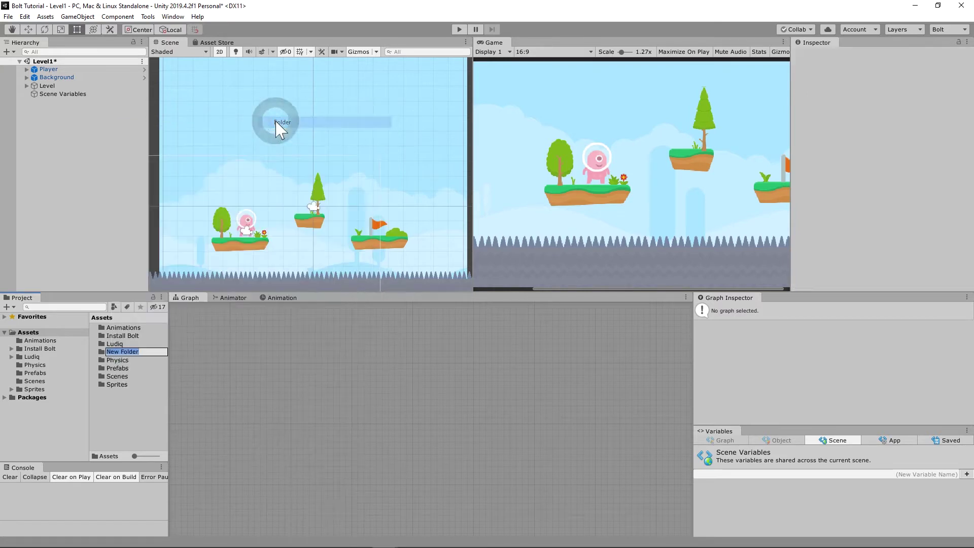
type("Mac")
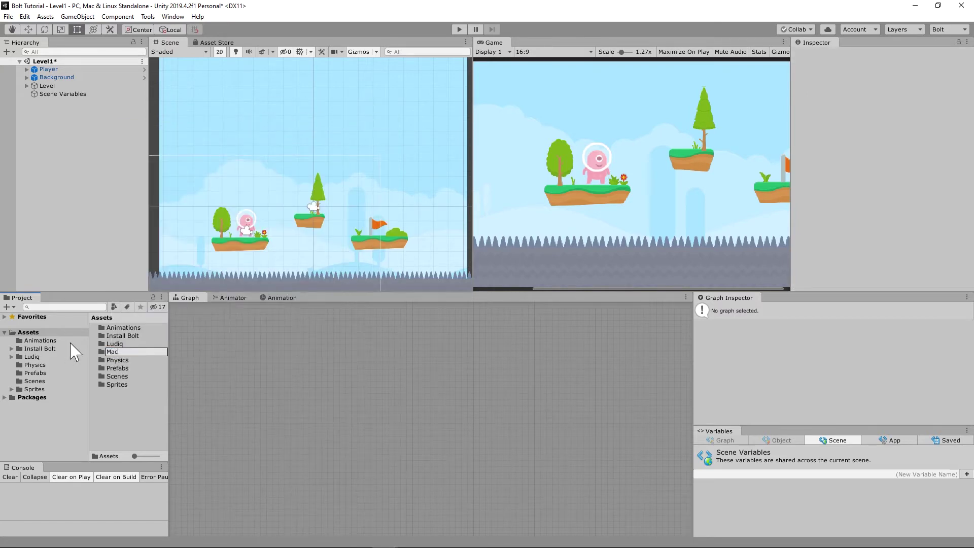
type("ros")
key("Return")
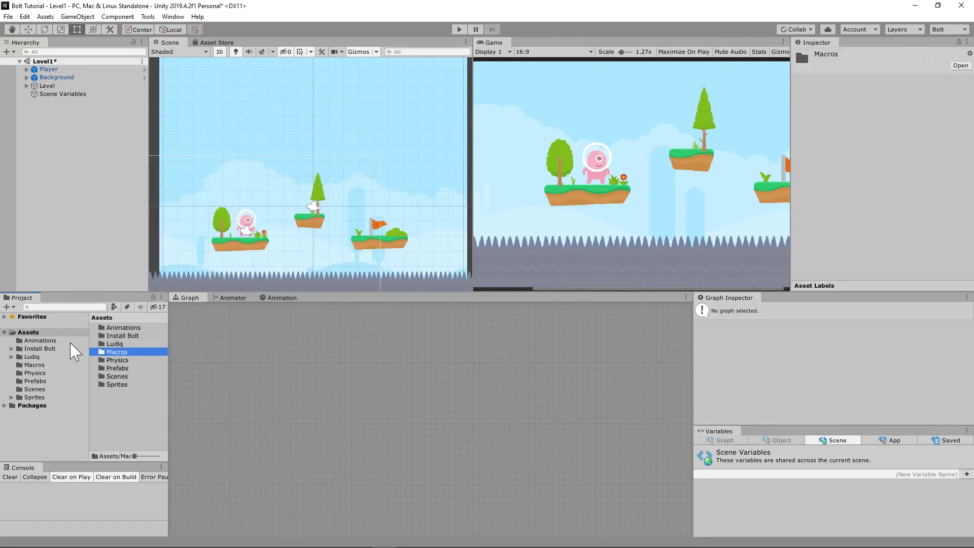
double_click(111, 352)
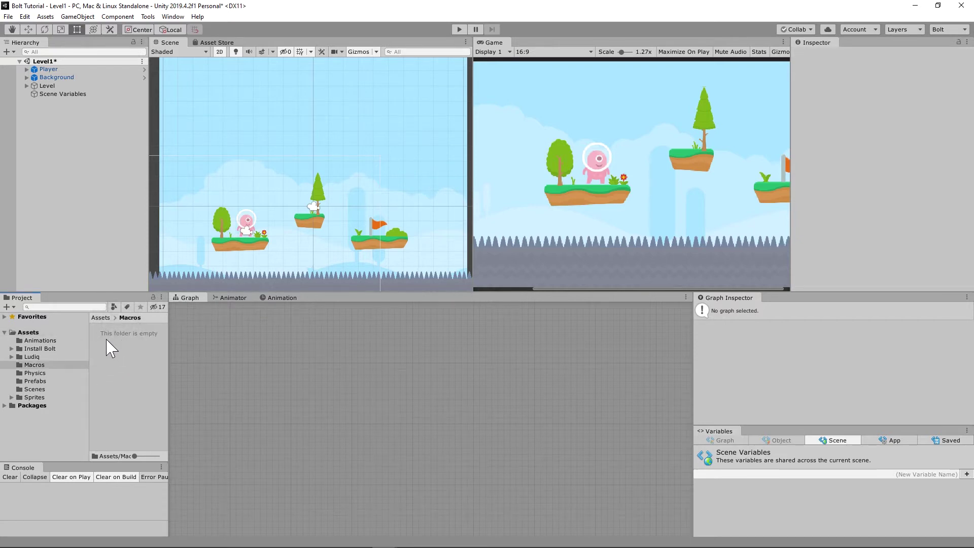
Create a new PlayerController macro in Assets/Macros from the Player's Flow Machine
left_click(46, 70)
scroll(861, 170, "down", 10)
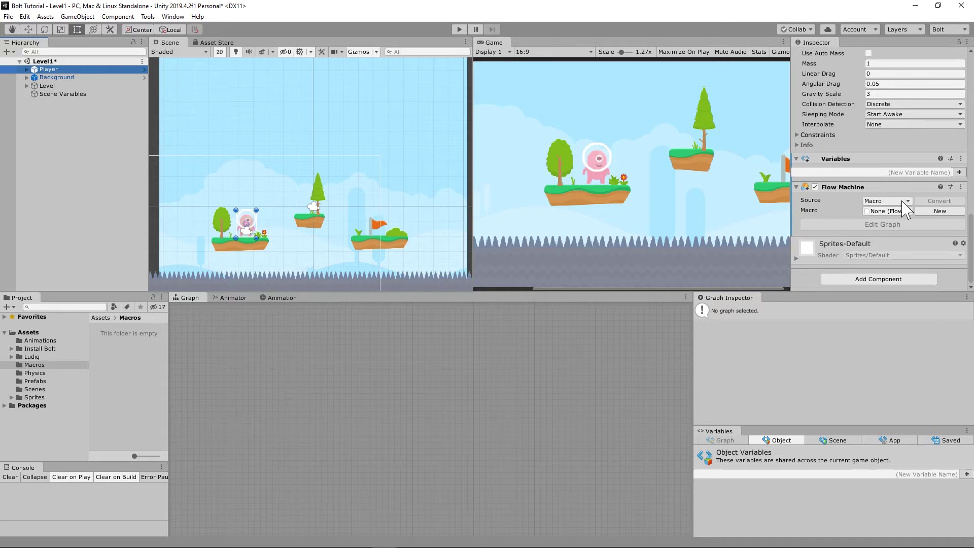
left_click(934, 211)
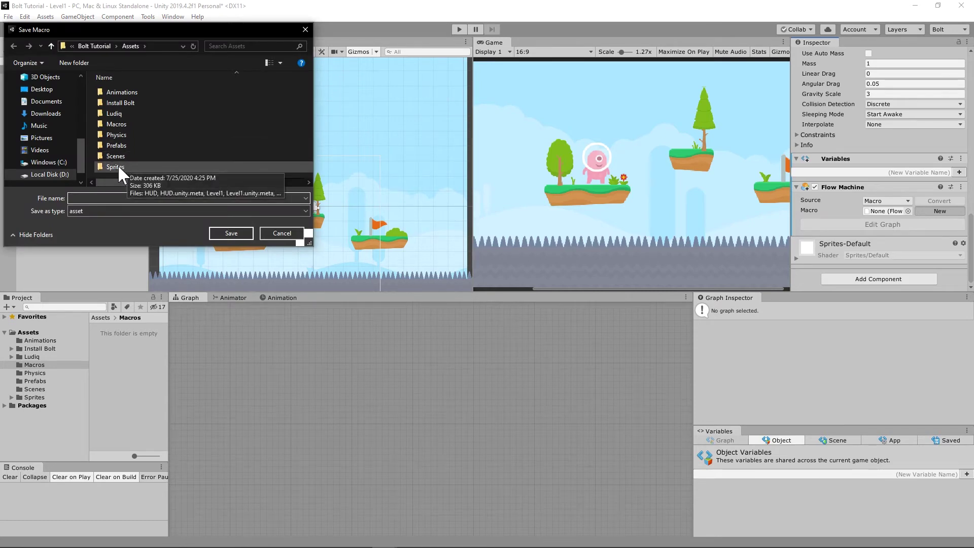
double_click(98, 125)
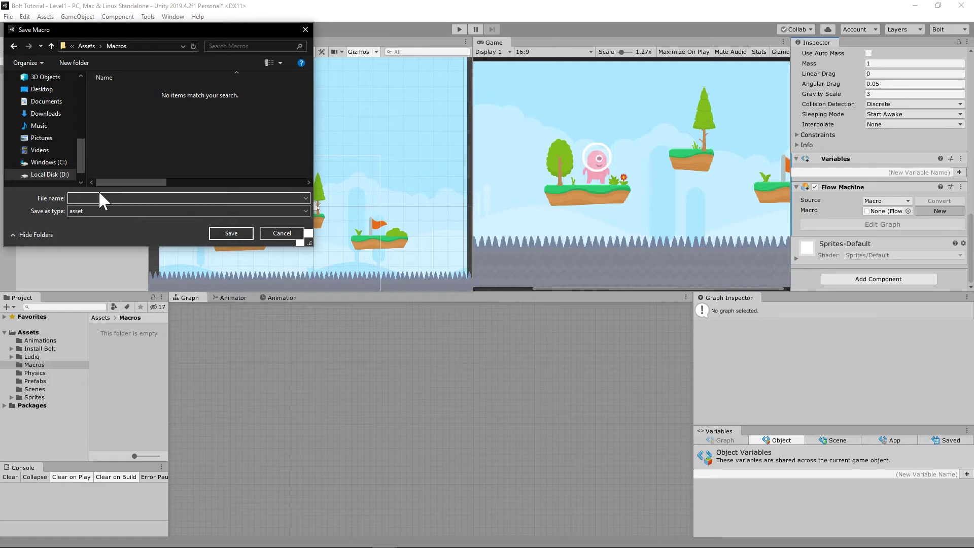
type("Player")
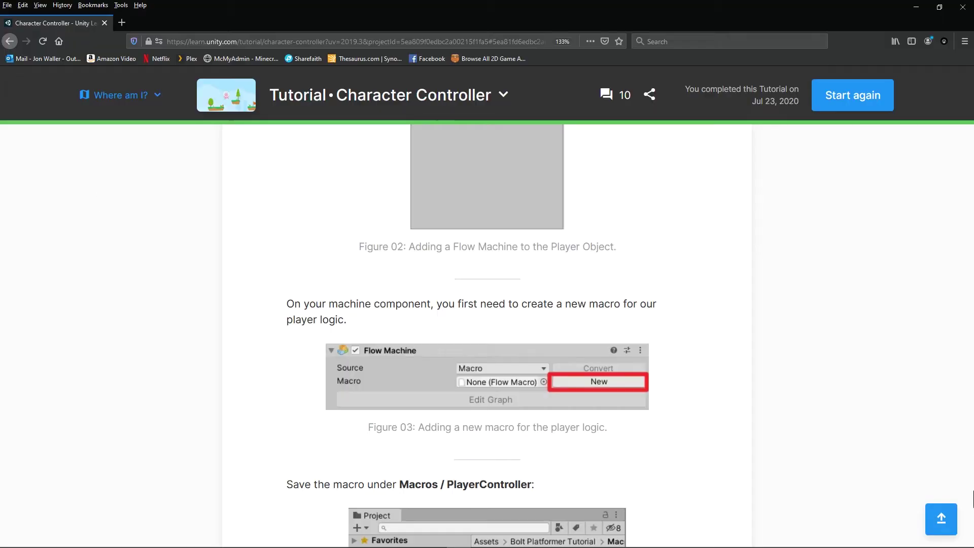
scroll(543, 497, "down", 1)
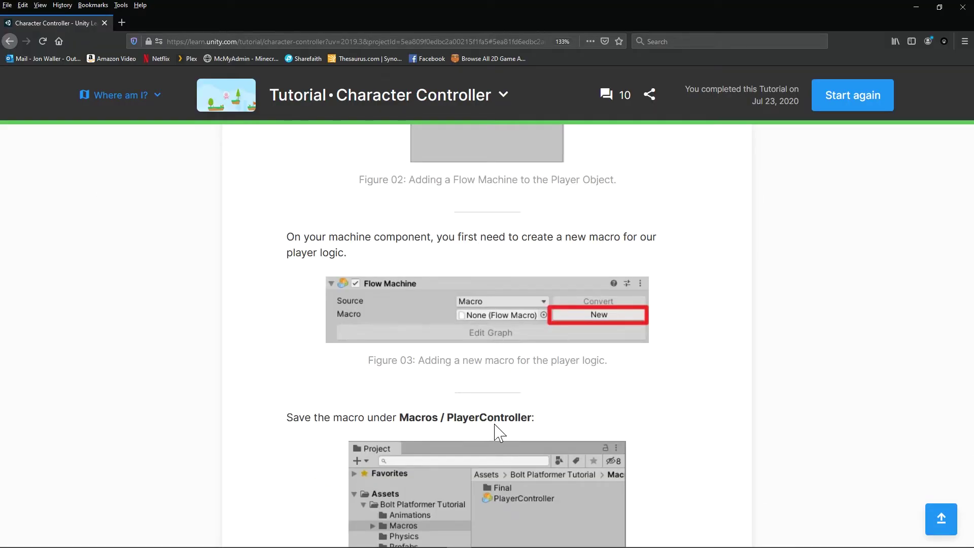
scroll(528, 439, "down", 3)
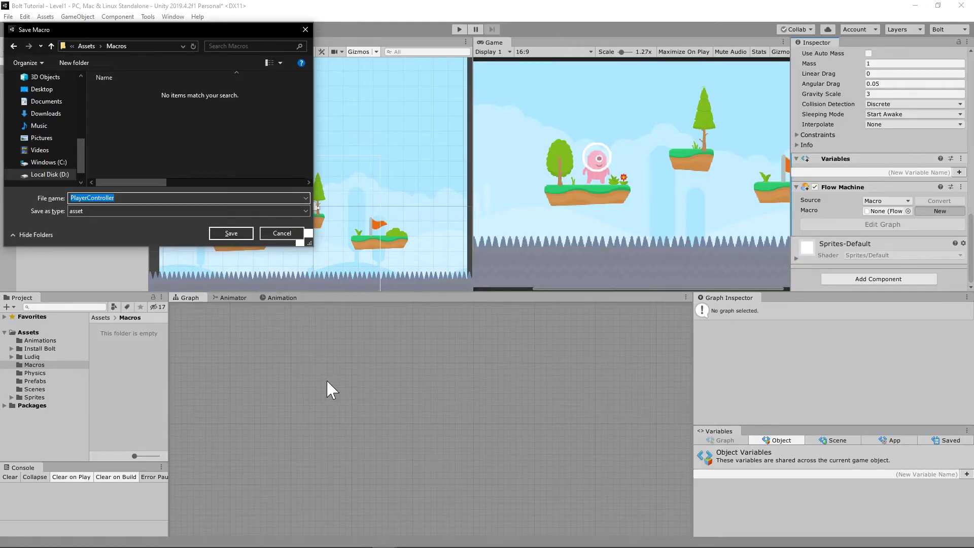
left_click(242, 236)
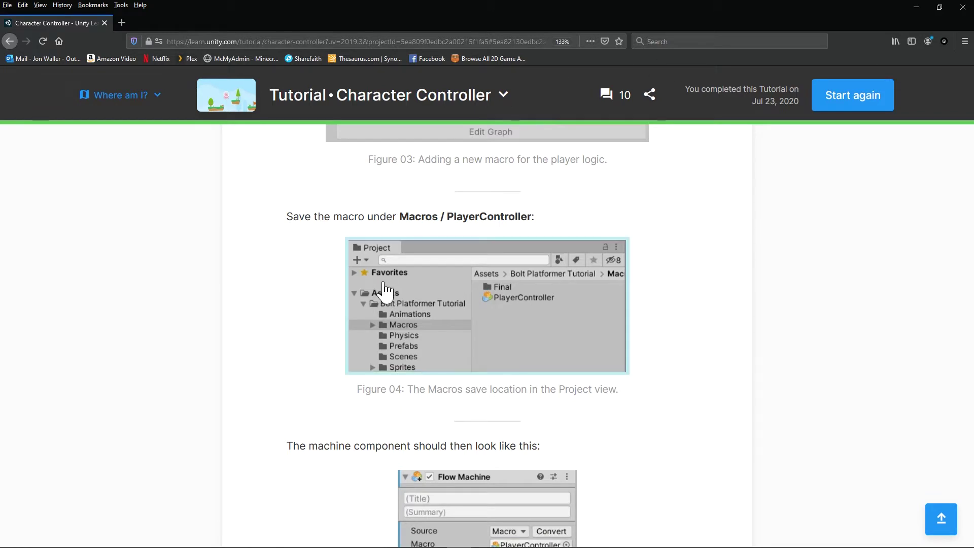
Read the tutorial down to Figure 07 on Overrides > Apply All, comparing with Unity along the way
scroll(289, 350, "down", 2)
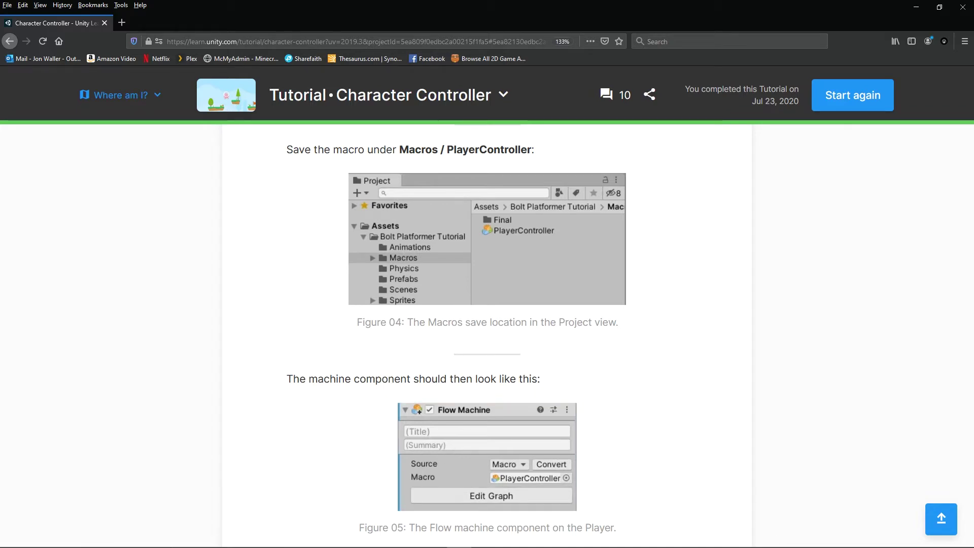
key("alt+Tab")
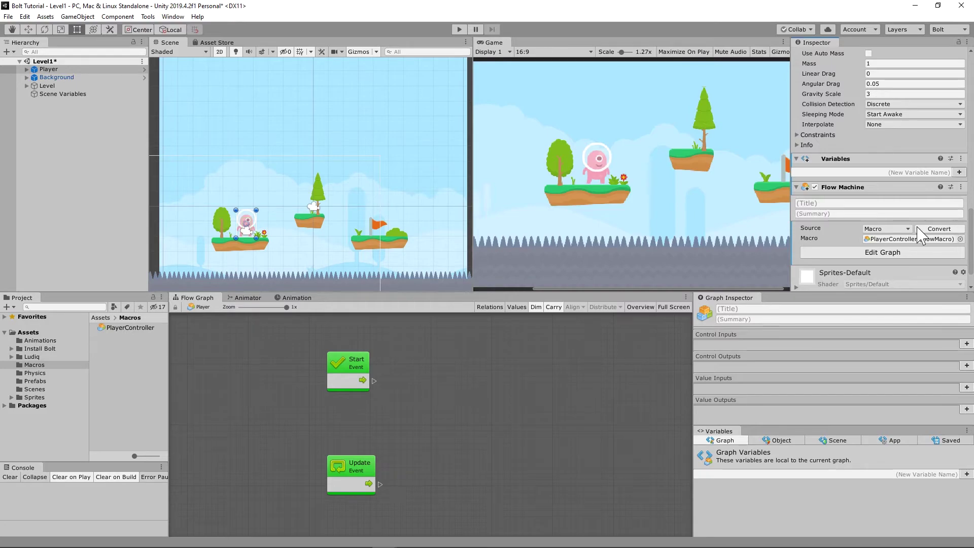
key("alt+Tab")
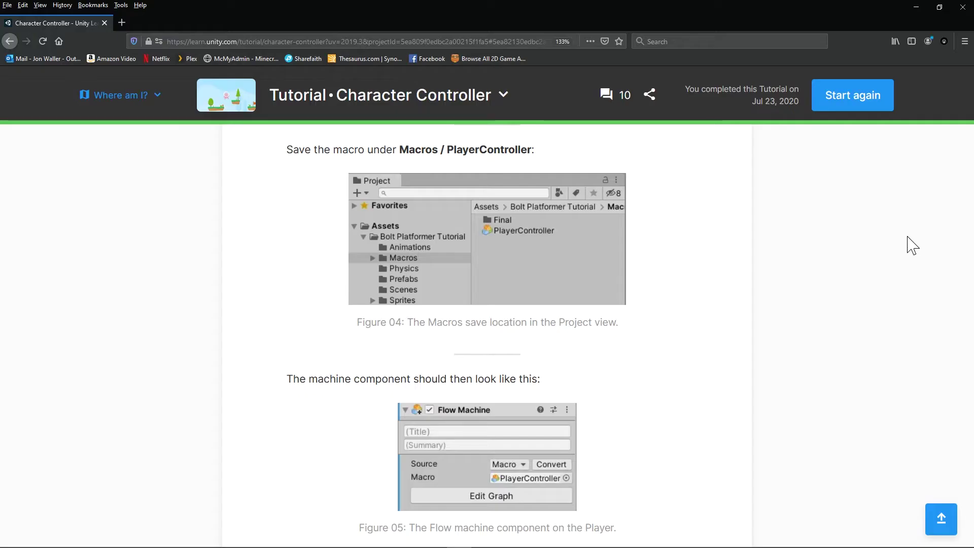
scroll(315, 373, "down", 6)
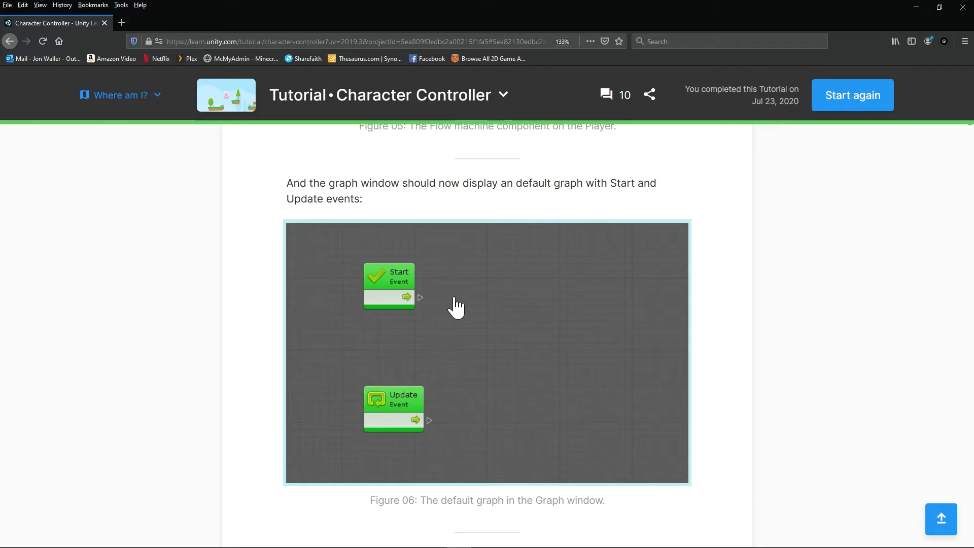
key("alt+Tab")
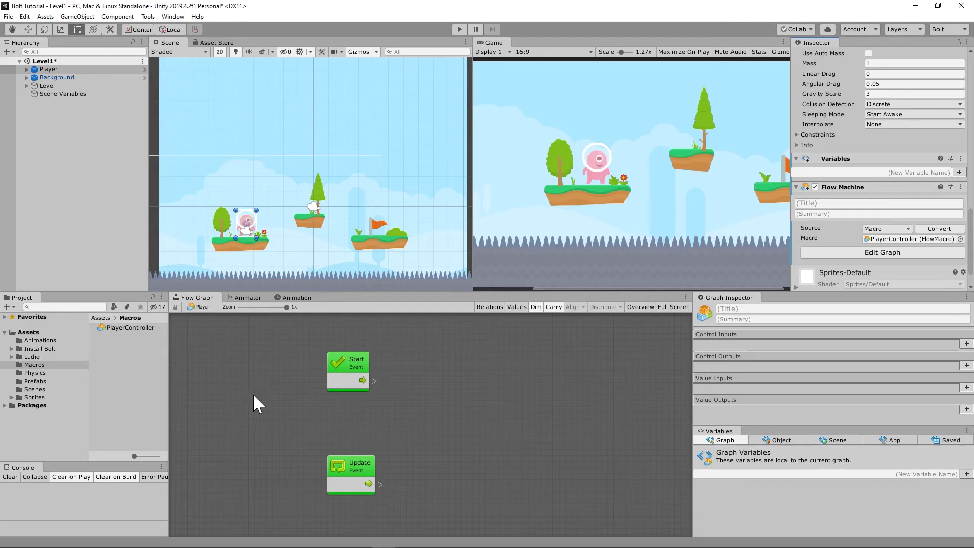
key("alt+Tab")
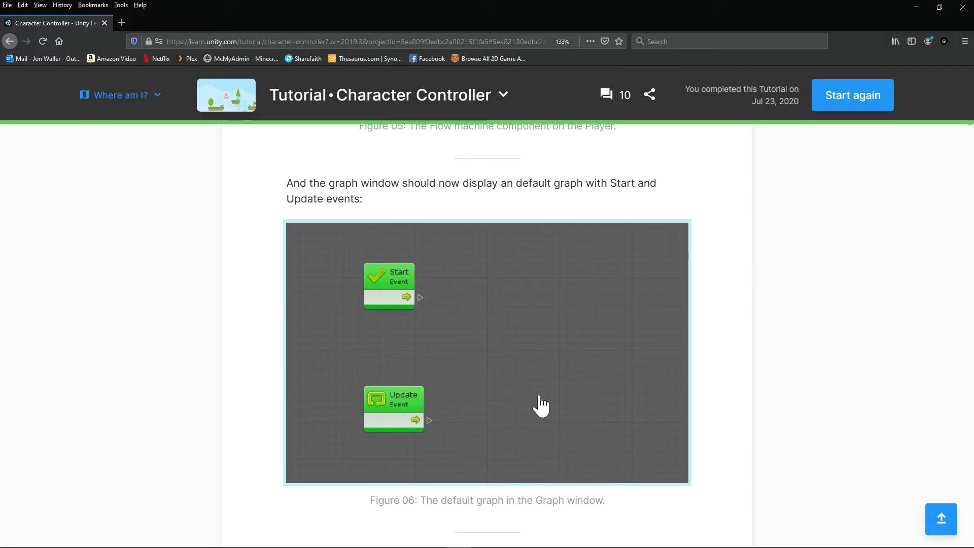
scroll(516, 398, "down", 3)
scroll(328, 391, "down", 1)
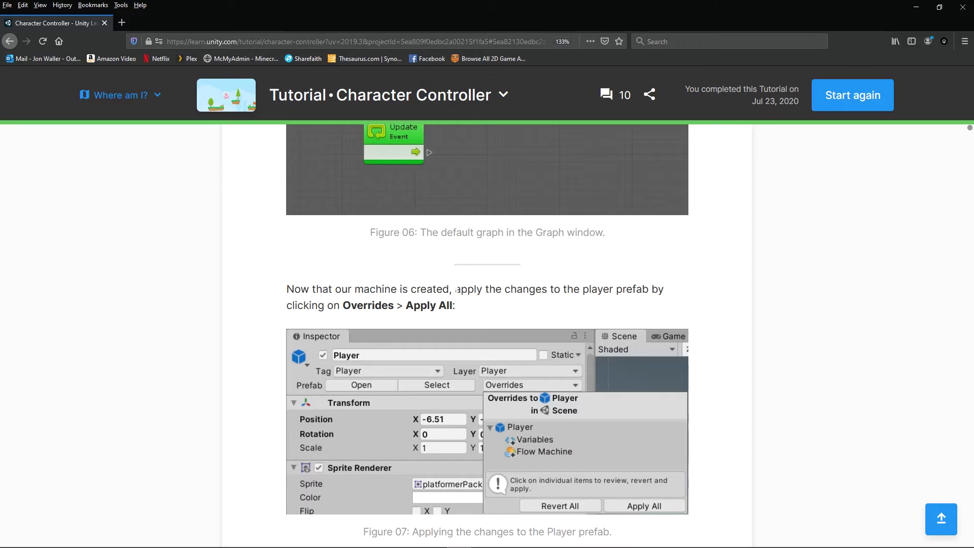
key("alt+Tab")
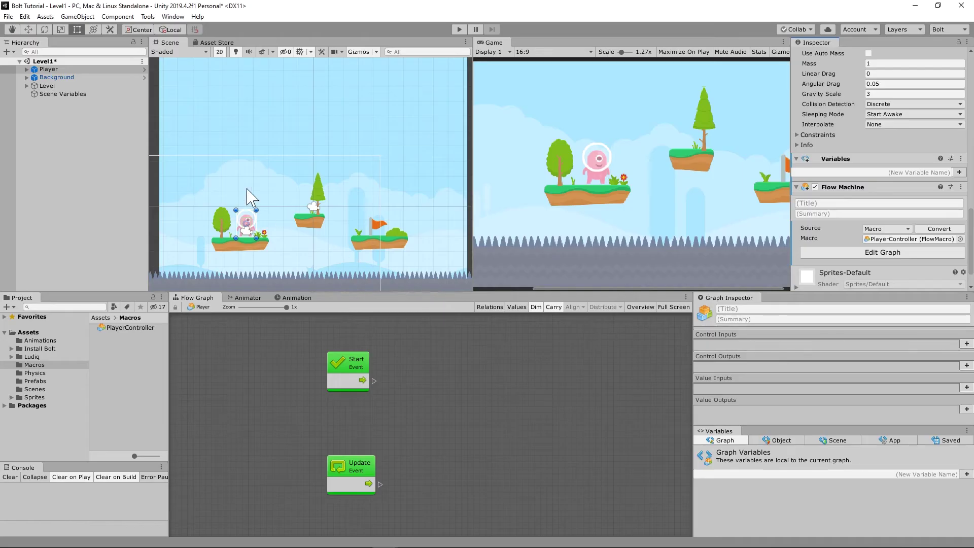
Compare the scene Player with the Player prefab in Assets/Prefabs, then place and delete a test copy
left_click(47, 70)
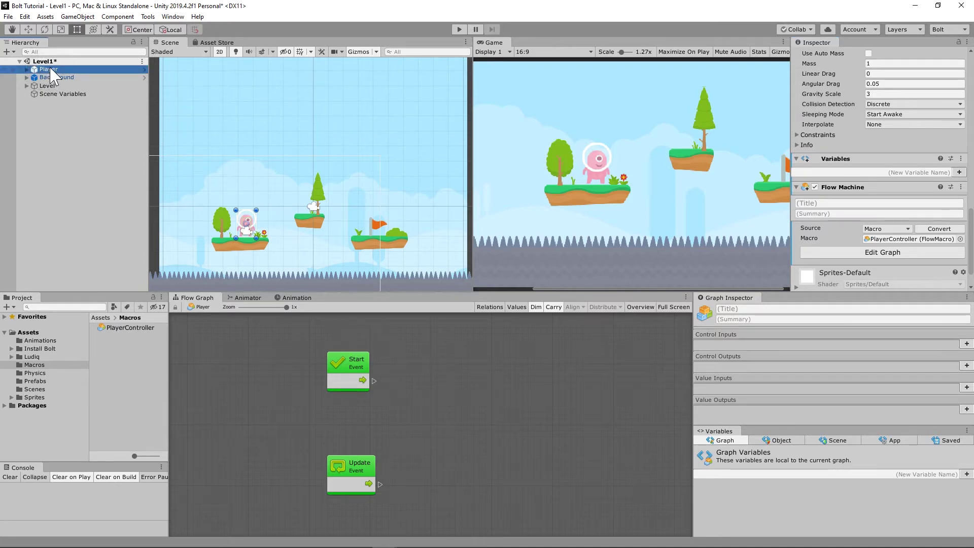
left_click(36, 381)
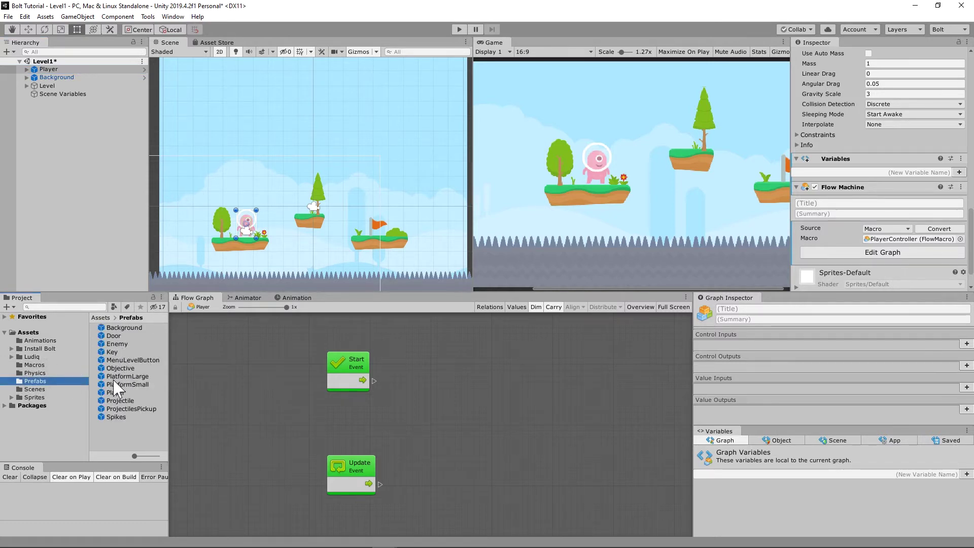
left_click(113, 392)
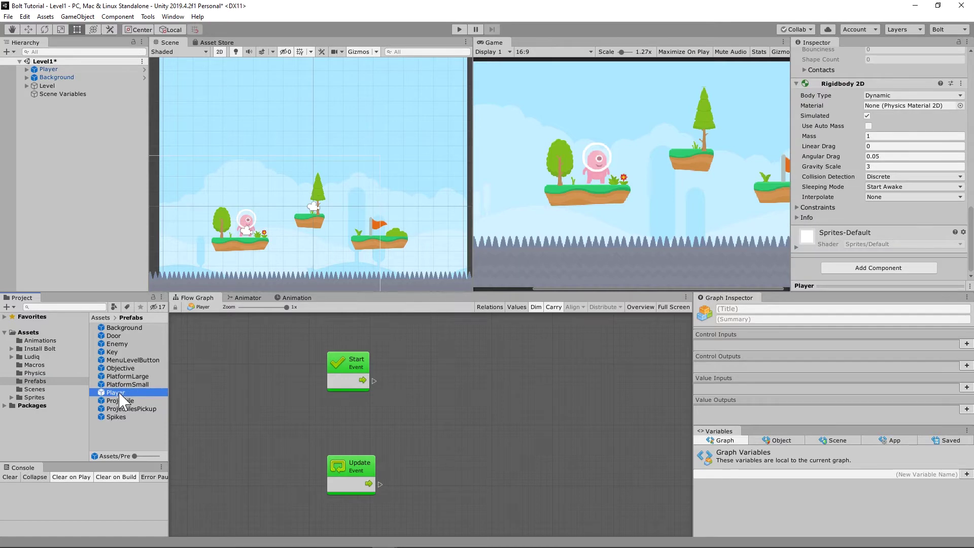
left_click(53, 71)
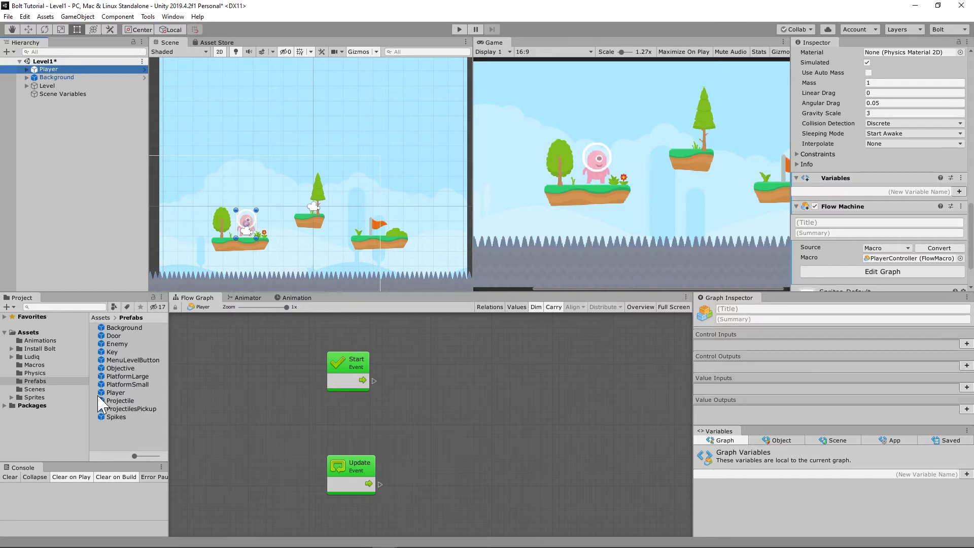
left_click_drag(115, 392, 260, 163)
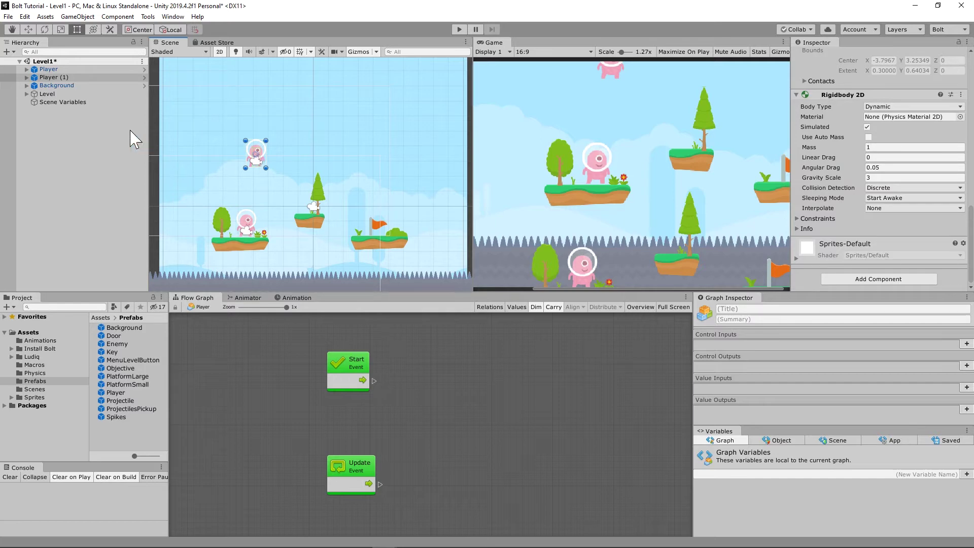
key("Delete")
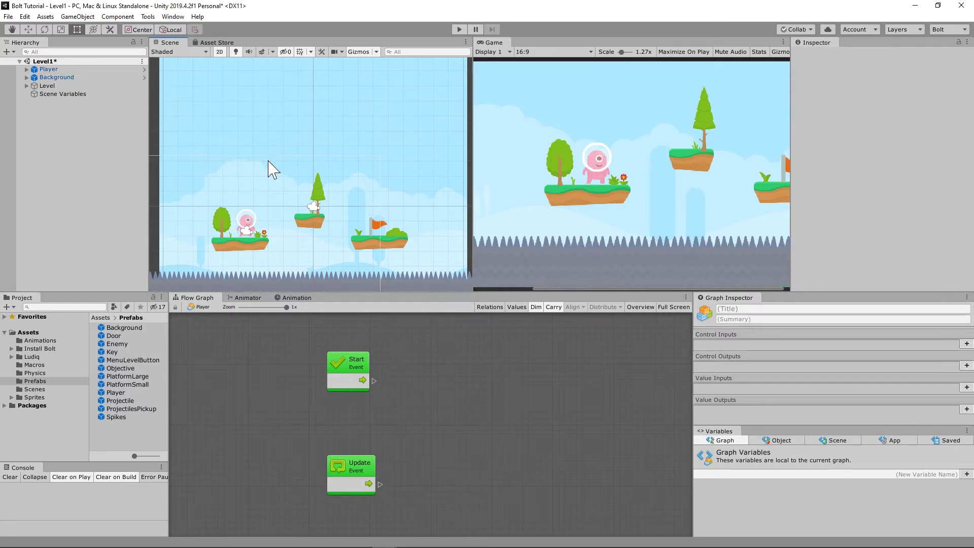
Apply all Player overrides (Variables, Flow Machine) to the Player prefab, then return to the tutorial
left_click(60, 70)
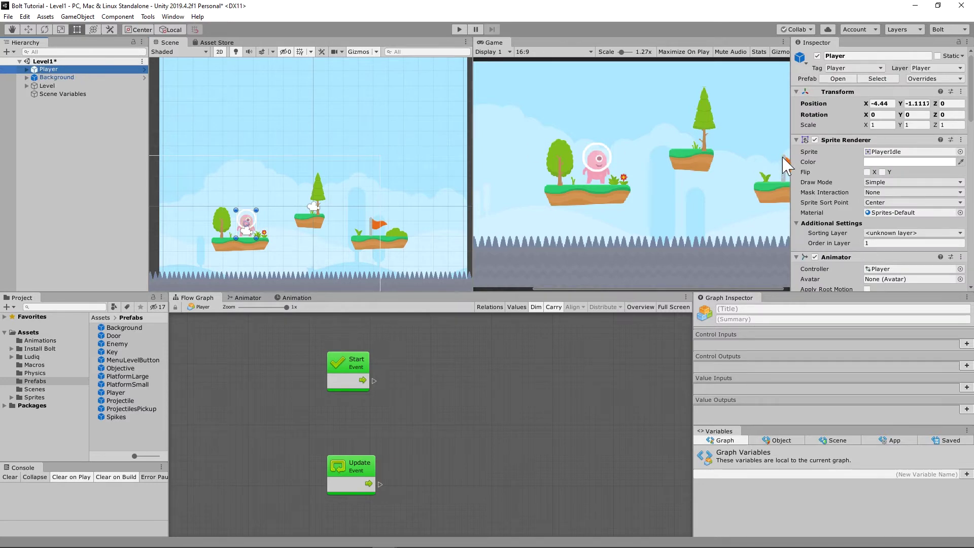
scroll(892, 233, "down", 10)
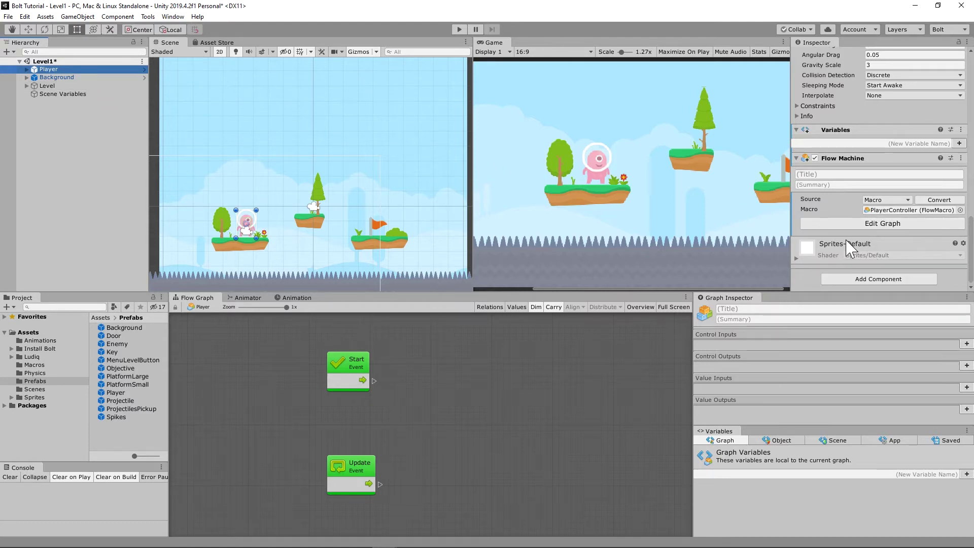
scroll(850, 248, "up", 5)
scroll(852, 235, "up", 12)
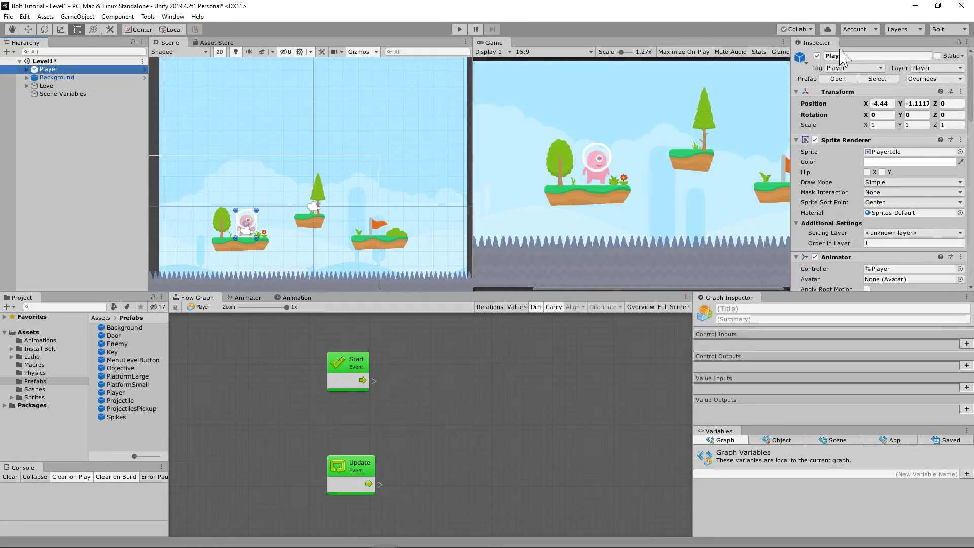
left_click(940, 79)
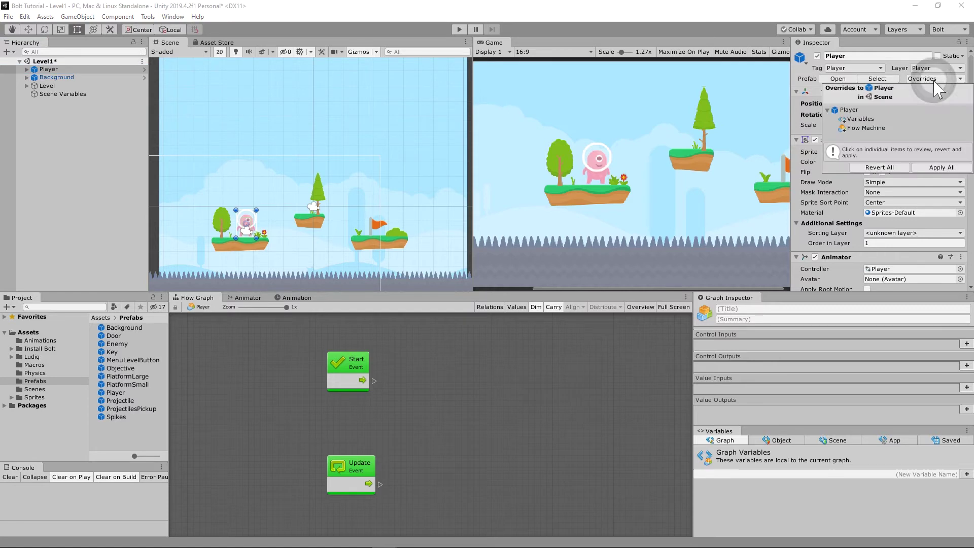
left_click(940, 167)
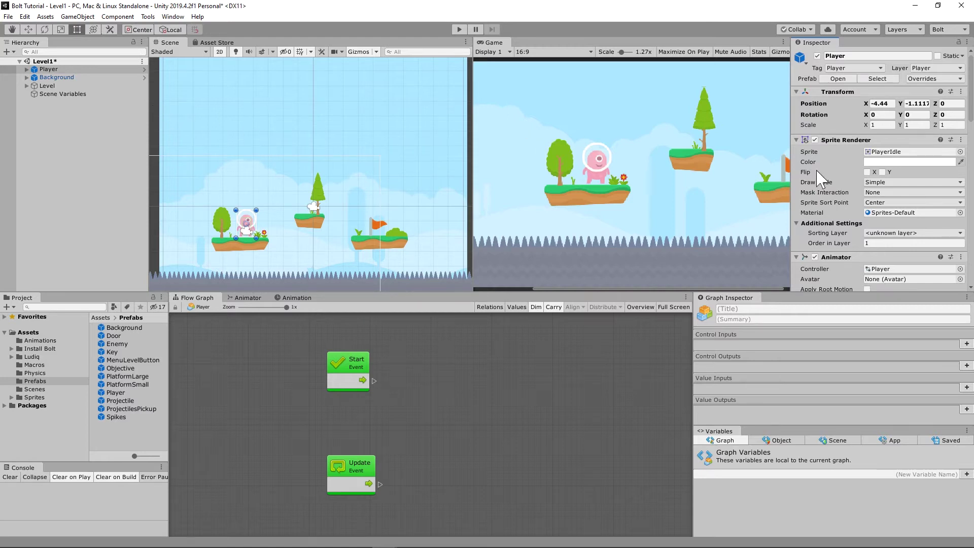
left_click(457, 525)
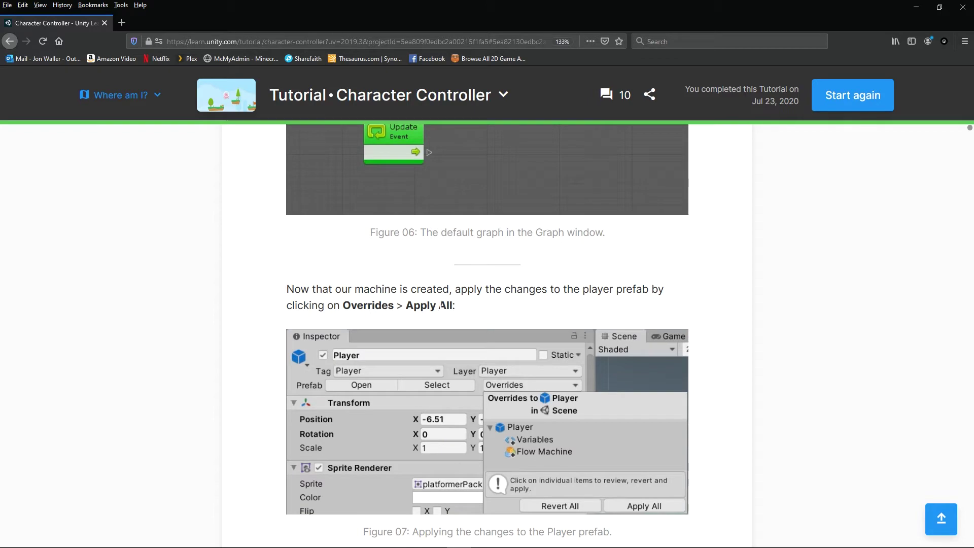
Confirm no Player overrides remain and scroll the tutorial to section 3, Calculate the movement
scroll(757, 340, "down", 5)
scroll(757, 339, "up", 4)
scroll(757, 341, "down", 4)
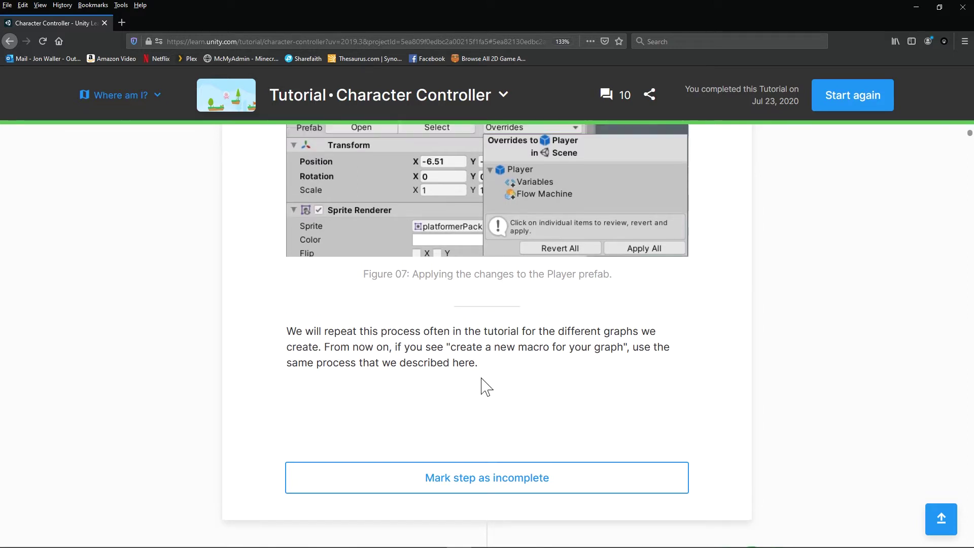
scroll(483, 385, "up", 4)
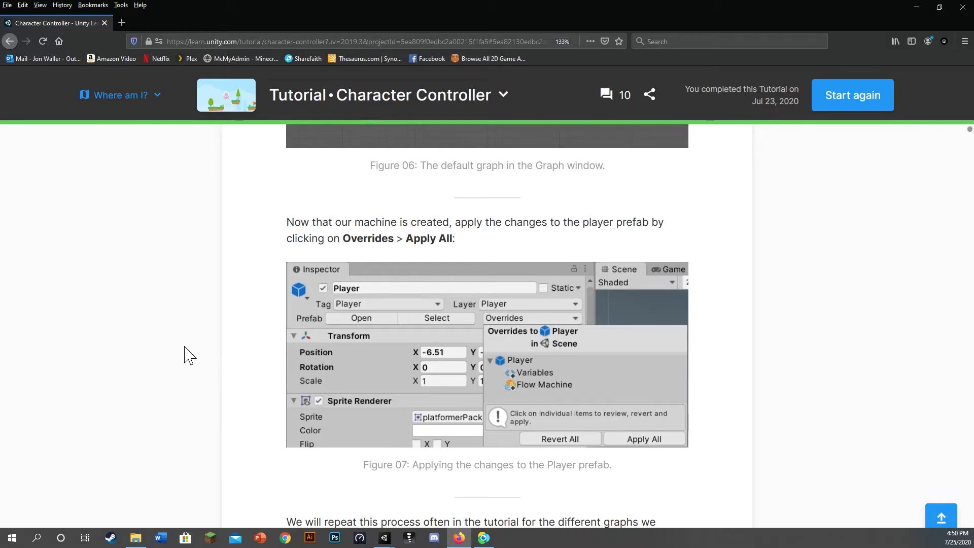
key("alt+Tab")
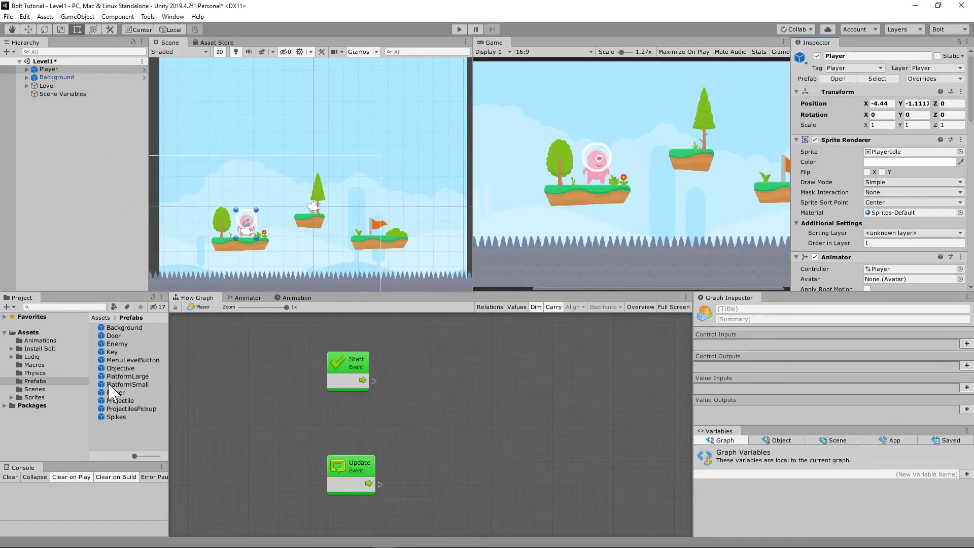
left_click(934, 80)
key("alt+Tab")
scroll(230, 408, "down", 5)
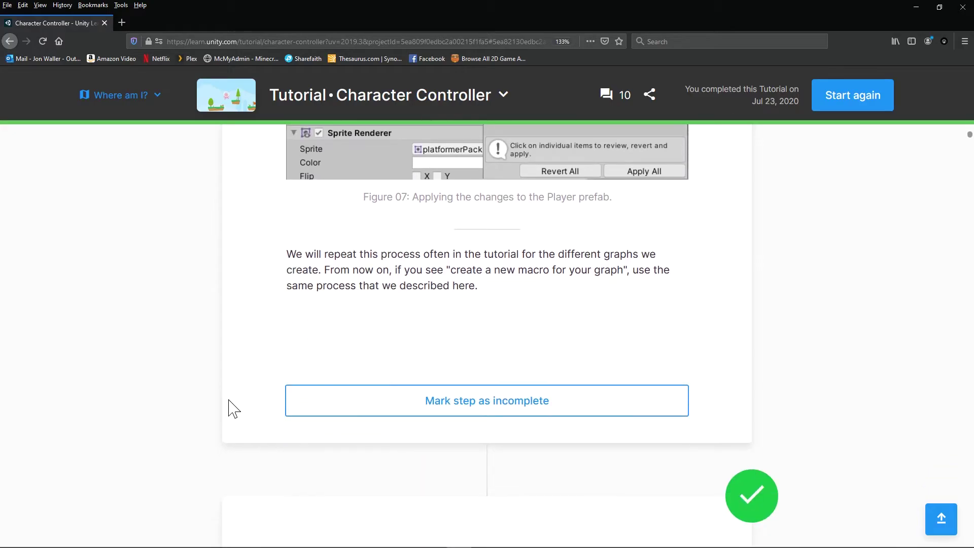
scroll(233, 404, "down", 6)
scroll(355, 304, "up", 2)
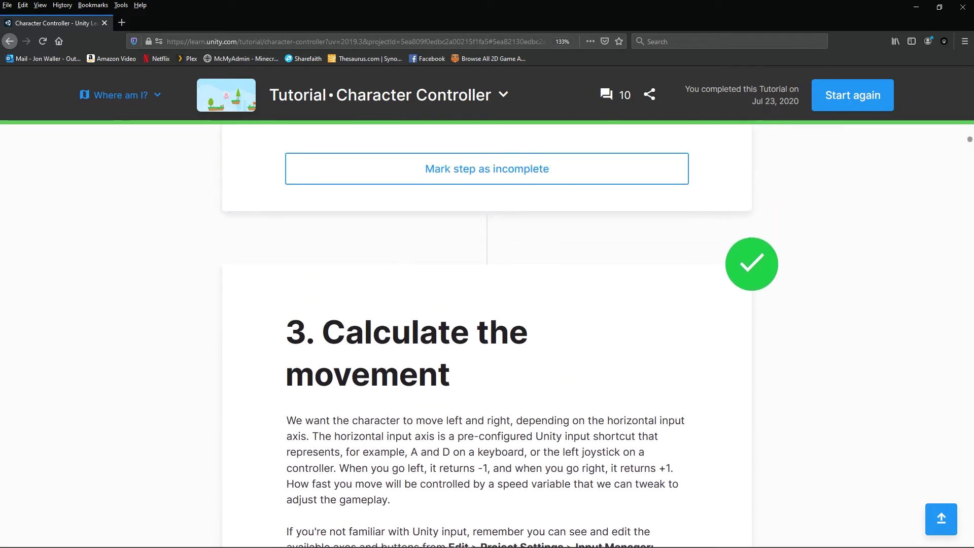
scroll(394, 303, "down", 4)
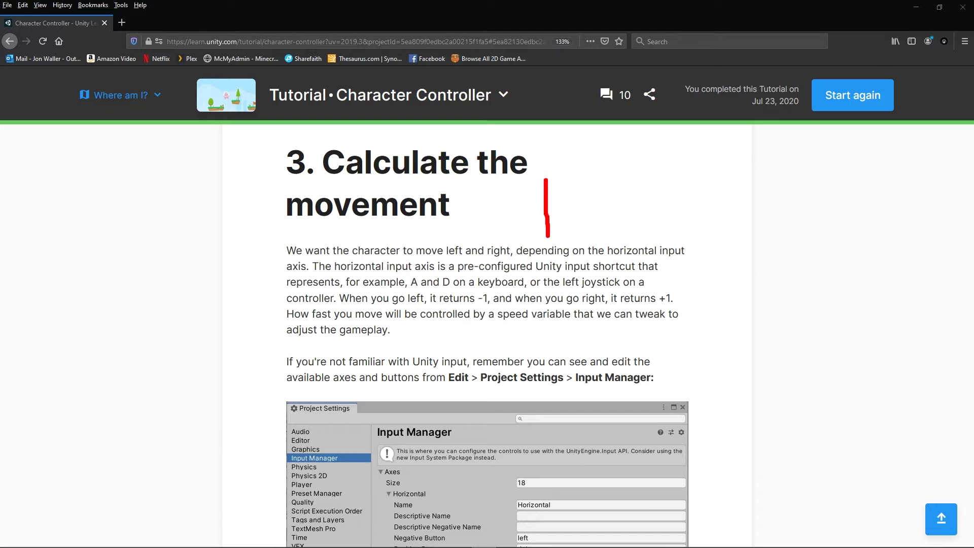
Draw red vertical and horizontal axes over the paragraph, with tick marks along the horizontal axis
left_click_drag(546, 208, 561, 499)
left_click_drag(321, 327, 844, 360)
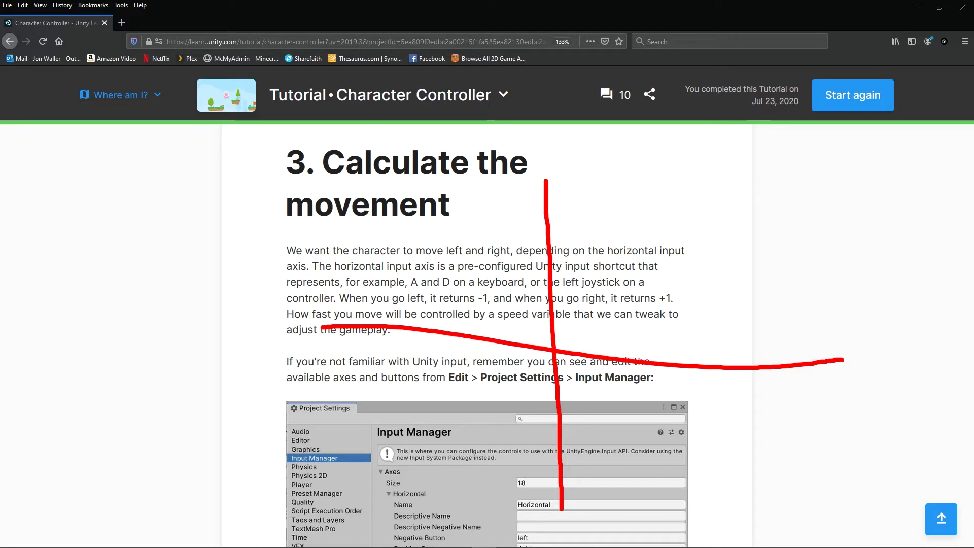
left_click_drag(592, 335, 594, 399)
left_click_drag(635, 350, 639, 388)
left_click_drag(692, 345, 699, 390)
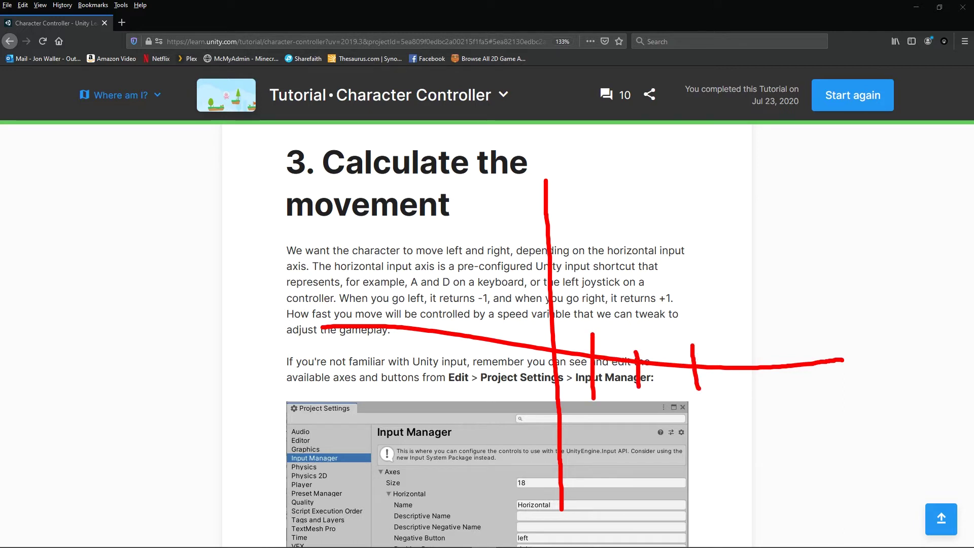
left_click_drag(805, 348, 822, 398)
left_click_drag(489, 330, 490, 375)
left_click_drag(435, 308, 421, 368)
left_click_drag(377, 307, 377, 369)
left_click_drag(321, 296, 322, 353)
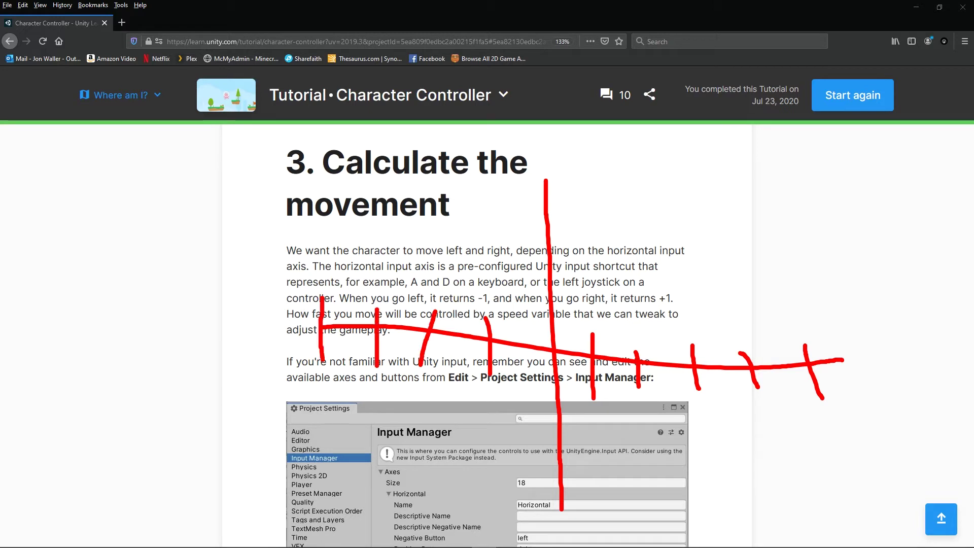
Label the X and Y axes, tick the vertical axis, circle the origin and draw a diagonal line
left_click_drag(853, 347, 898, 384)
left_click_drag(882, 334, 844, 405)
mouse_move(541, 140)
left_mouse_down()
mouse_move(580, 125)
mouse_move(589, 192)
mouse_move(568, 191)
left_mouse_up()
left_click_drag(528, 240, 562, 240)
left_click_drag(534, 286, 579, 299)
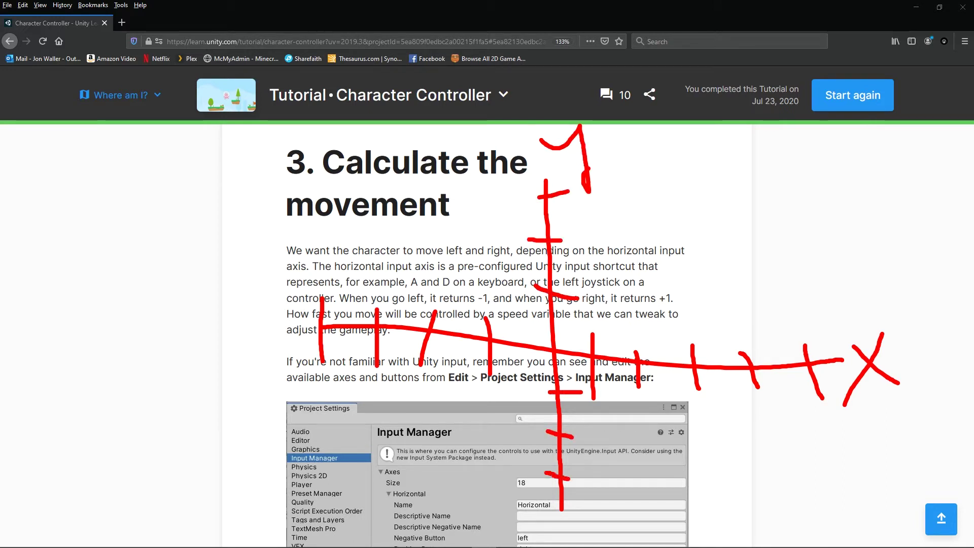
left_click_drag(549, 508, 591, 514)
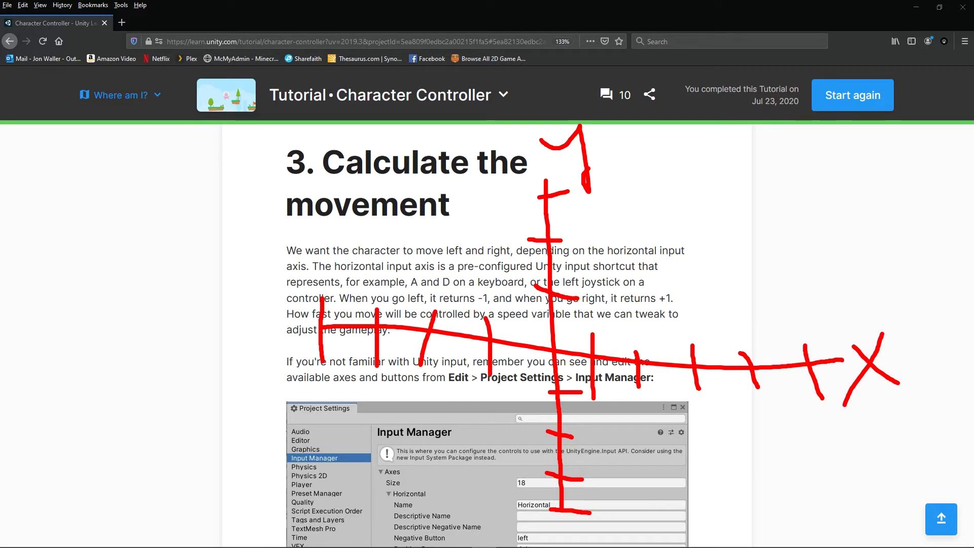
mouse_move(542, 351)
left_mouse_down()
mouse_move(543, 362)
mouse_move(568, 358)
mouse_move(536, 354)
mouse_move(568, 344)
mouse_move(548, 361)
mouse_move(562, 348)
left_mouse_up()
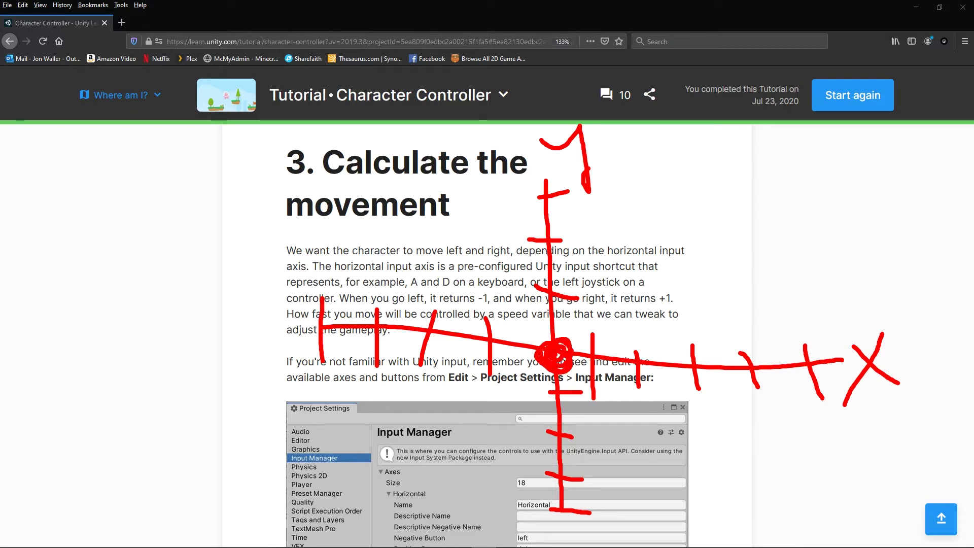
left_click_drag(444, 515, 729, 168)
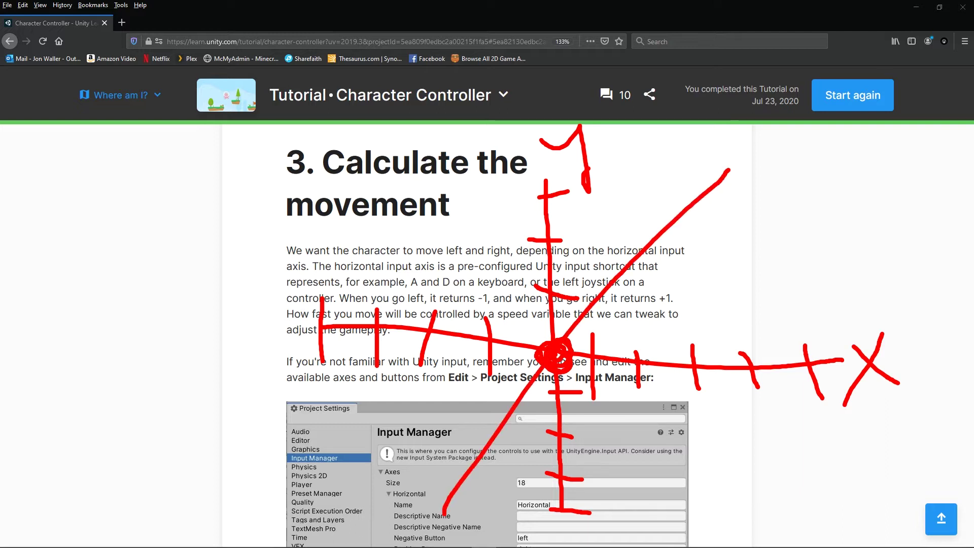